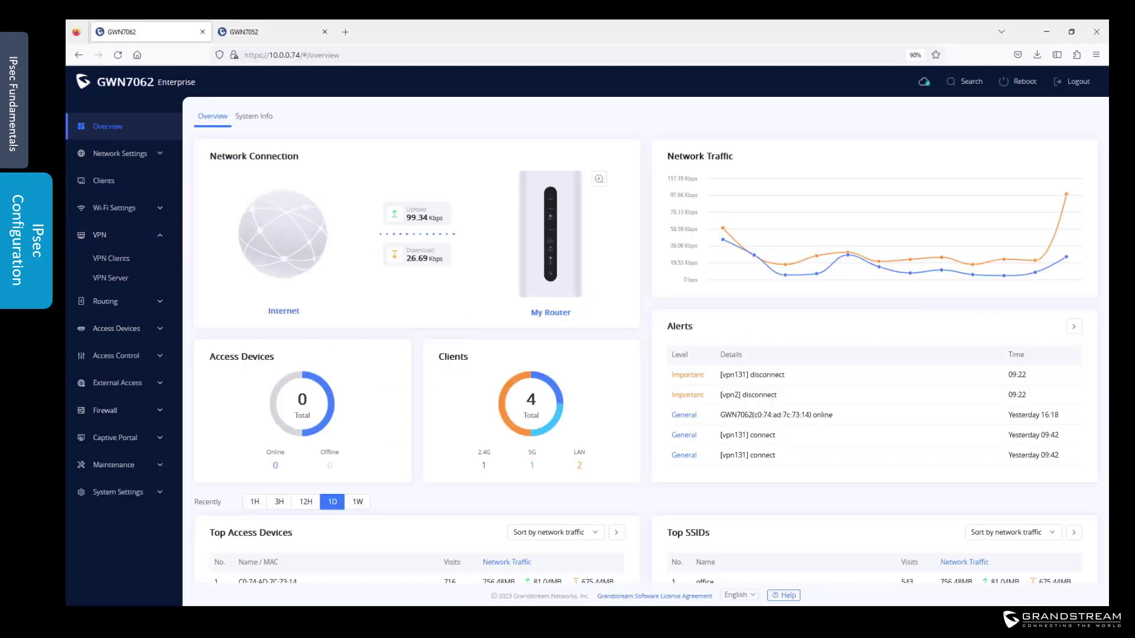
# Step: Add a VPN client named BranchOffice and set its connection type to IPSec(Site-to-Site)
pyautogui.click(111, 259)
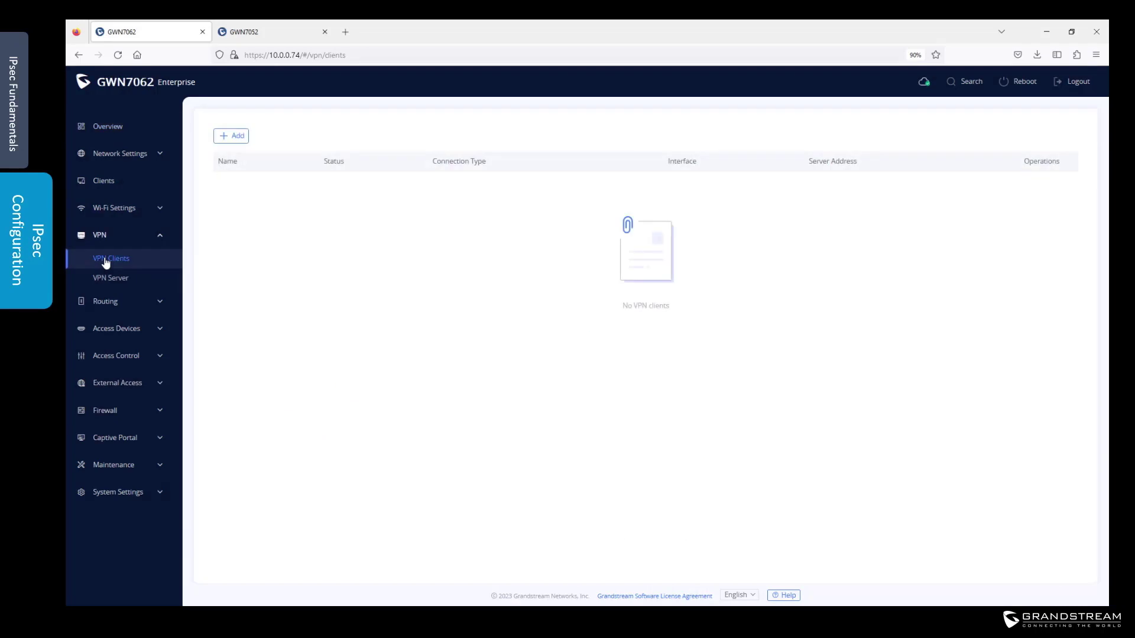
pyautogui.click(230, 139)
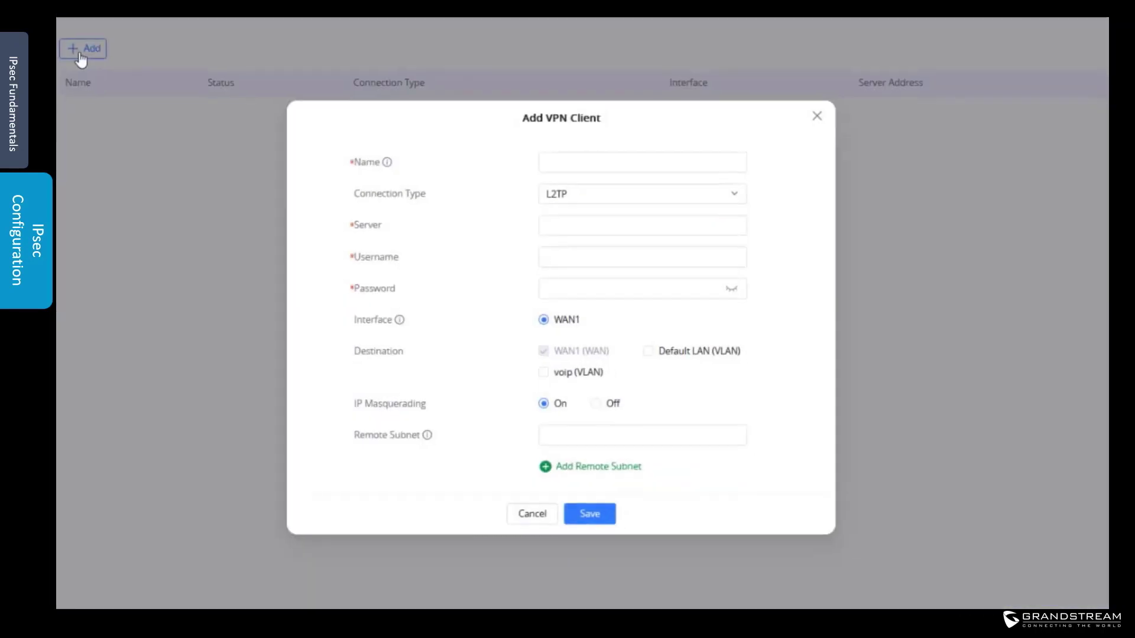
pyautogui.click(604, 160)
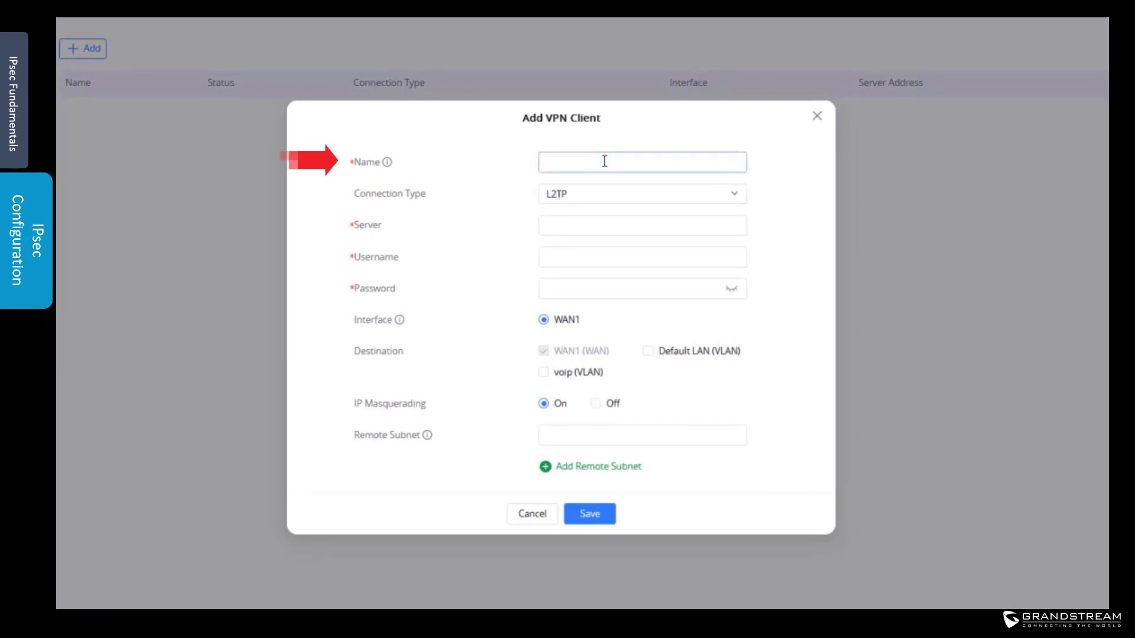
pyautogui.write('Brac')
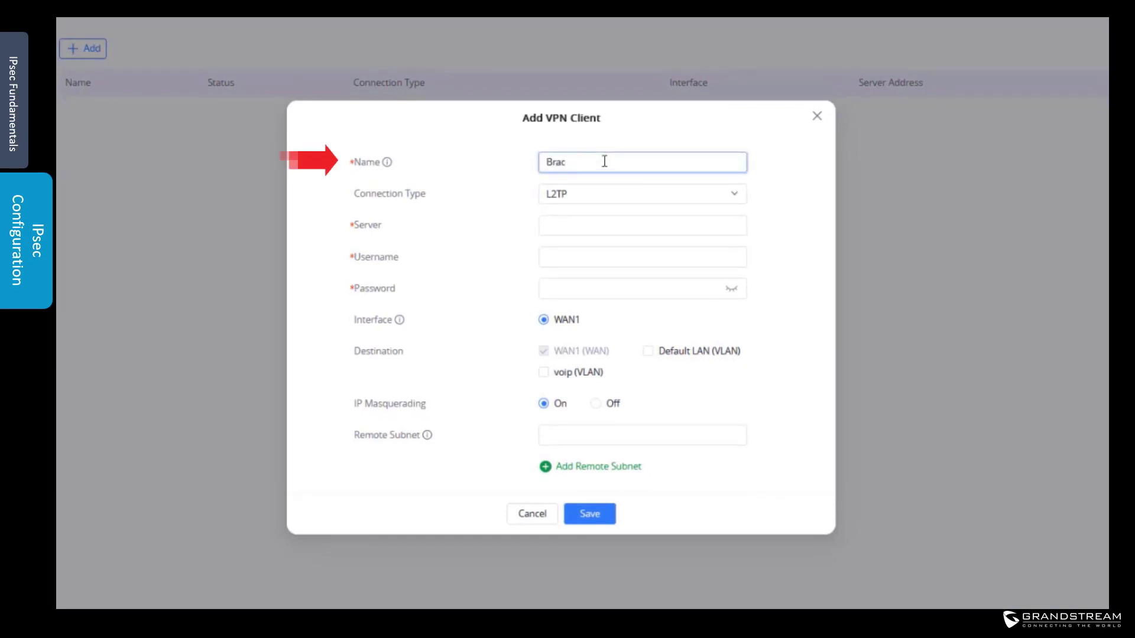
pyautogui.write('hOffice')
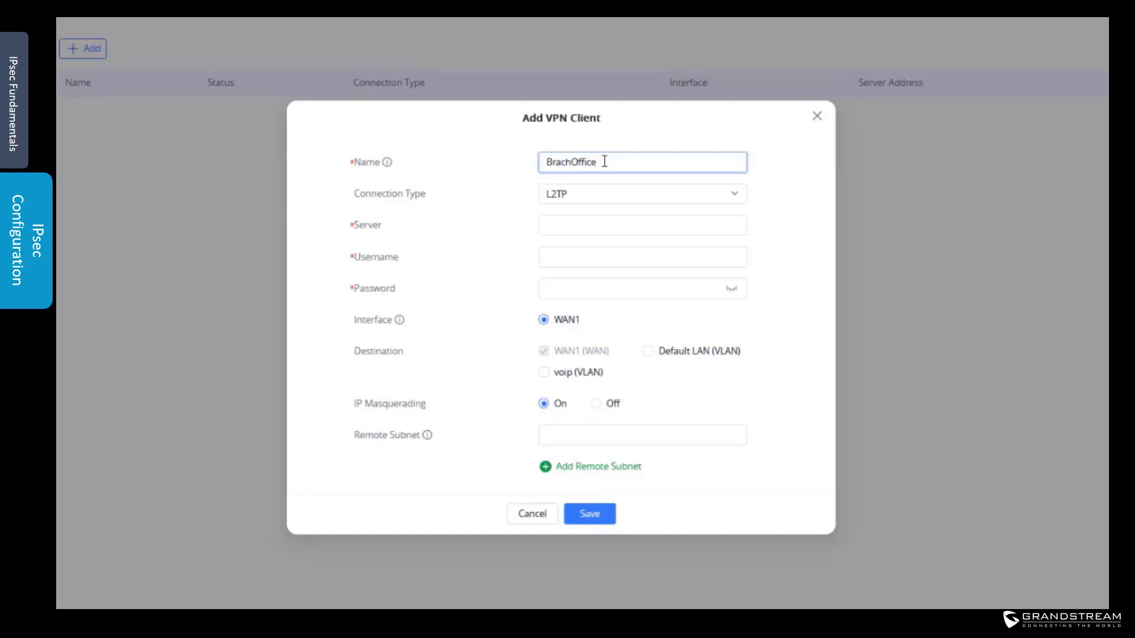
pyautogui.click(562, 164)
pyautogui.write('n')
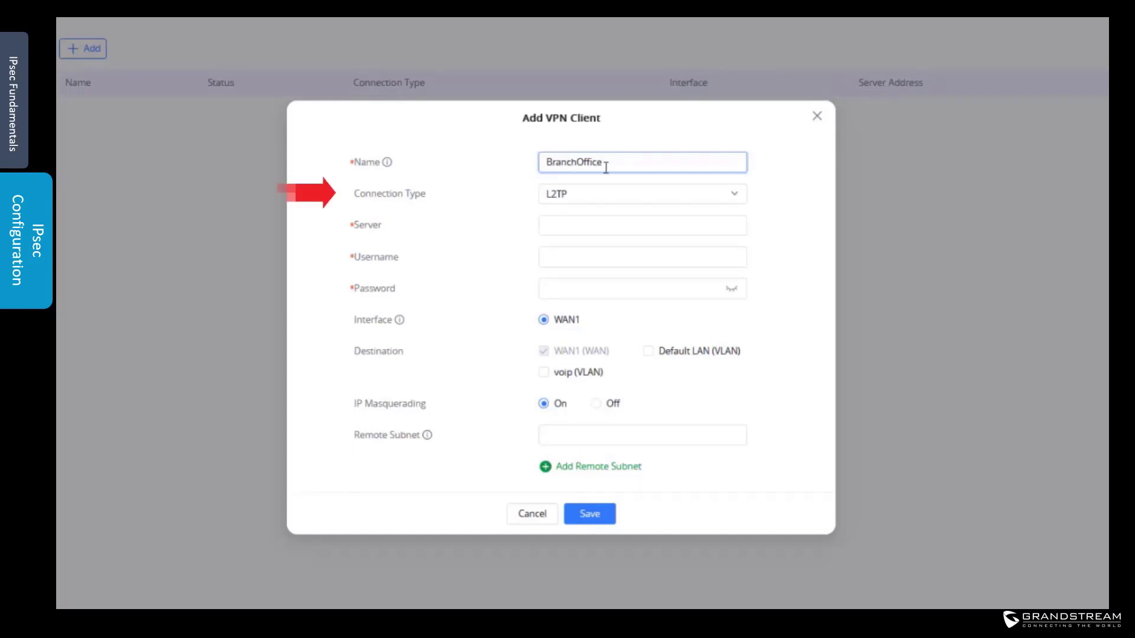
pyautogui.click(593, 199)
pyautogui.click(591, 258)
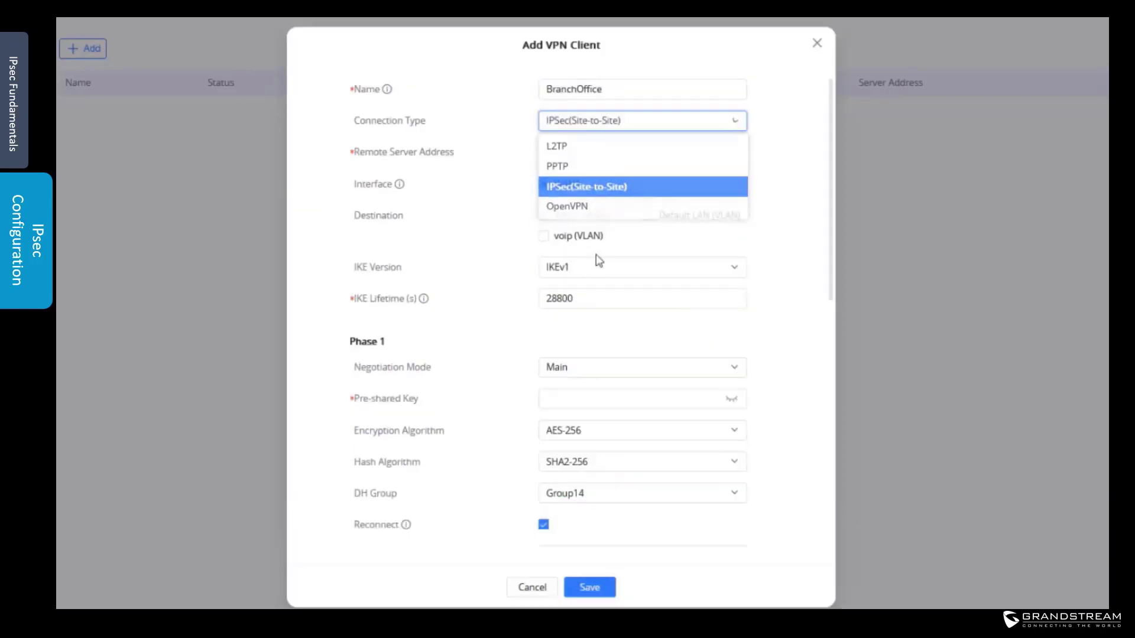
# Step: Copy the GWN7052 router's IP address 10.0.0.75 from its web address and enter it as the client's remote server address
pyautogui.click(582, 153)
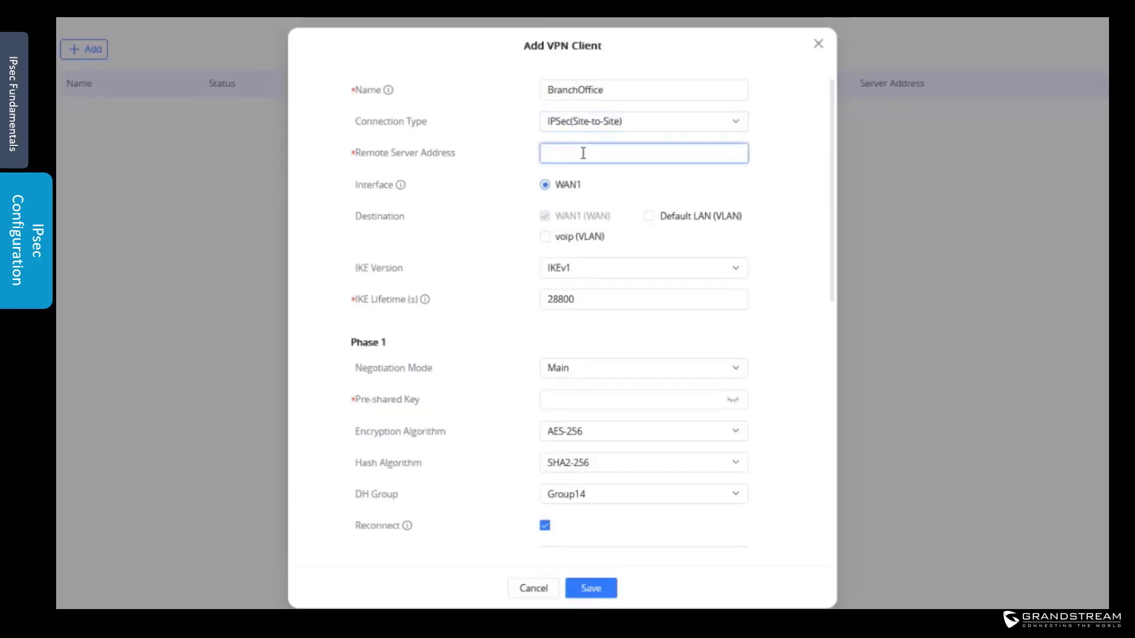
pyautogui.click(347, 31)
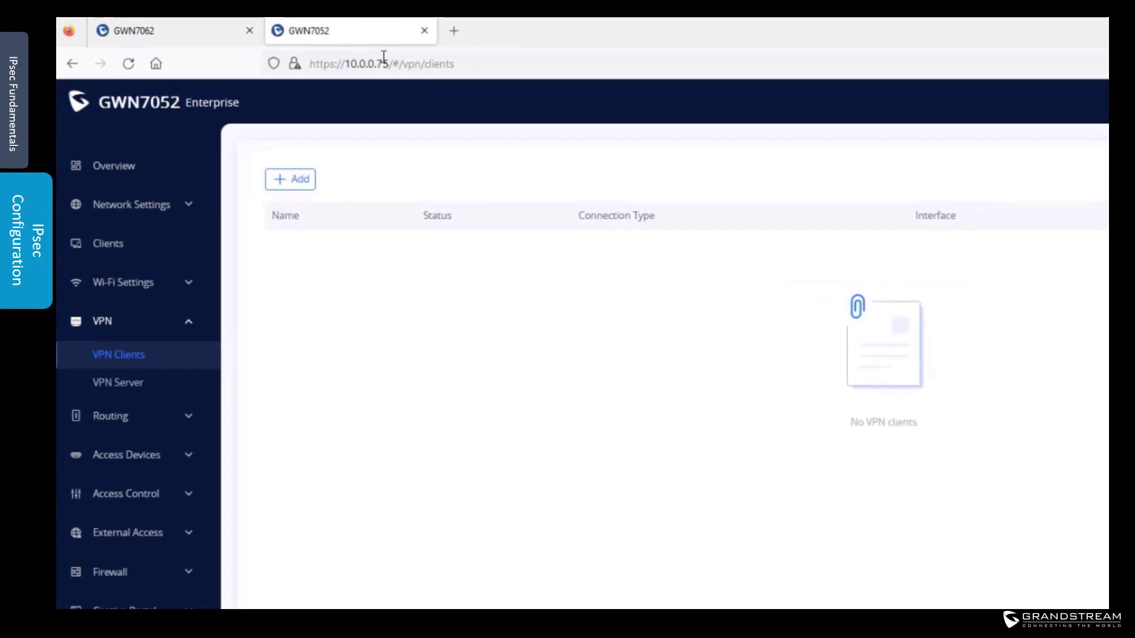
pyautogui.moveTo(387, 62); pyautogui.dragTo(345, 61)
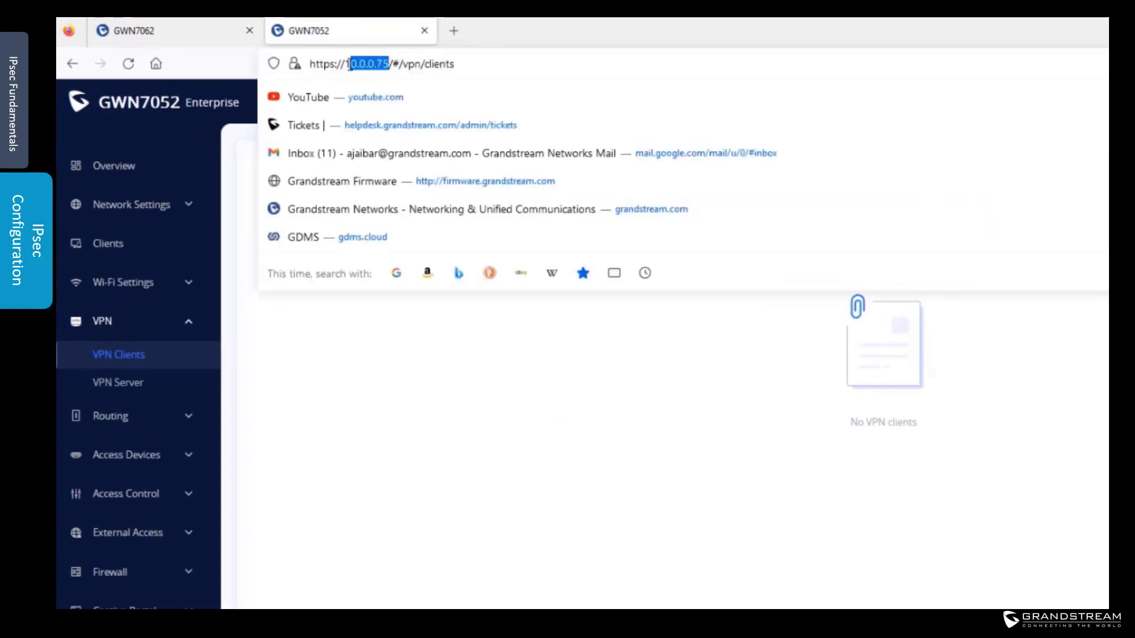
pyautogui.rightClick(362, 62)
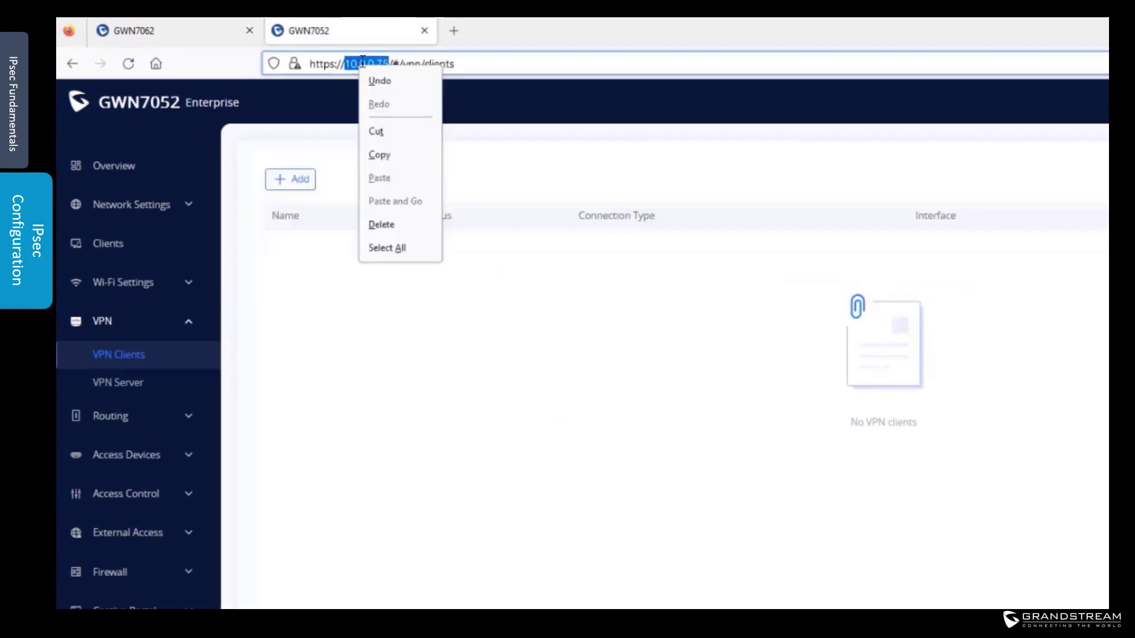
pyautogui.click(388, 154)
pyautogui.click(197, 28)
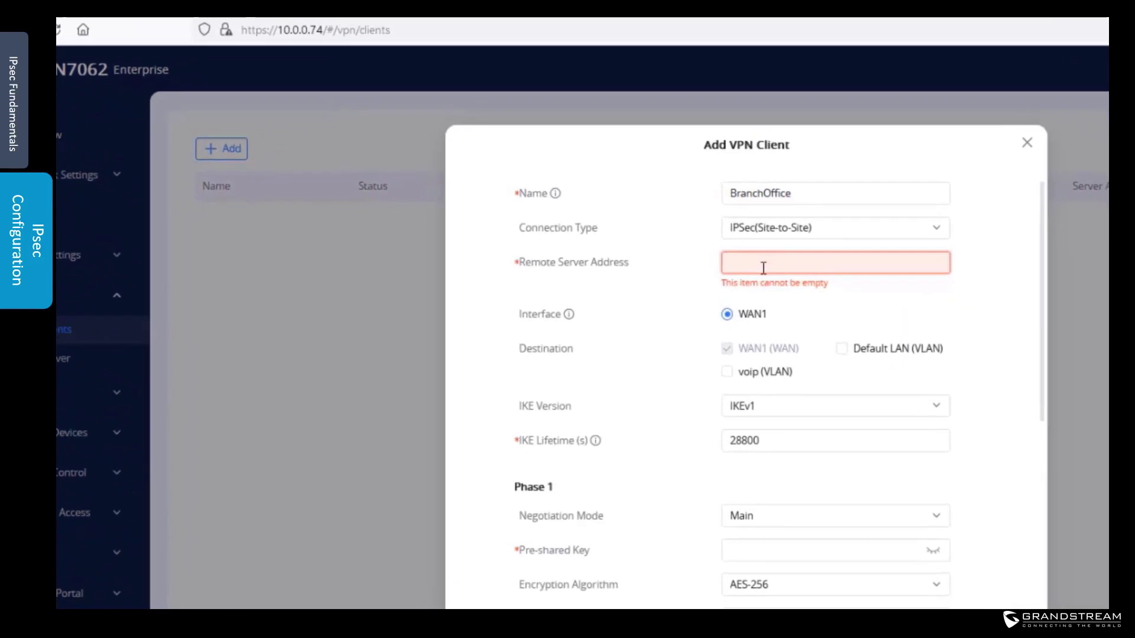
pyautogui.hotkey('ctrl', 'v')
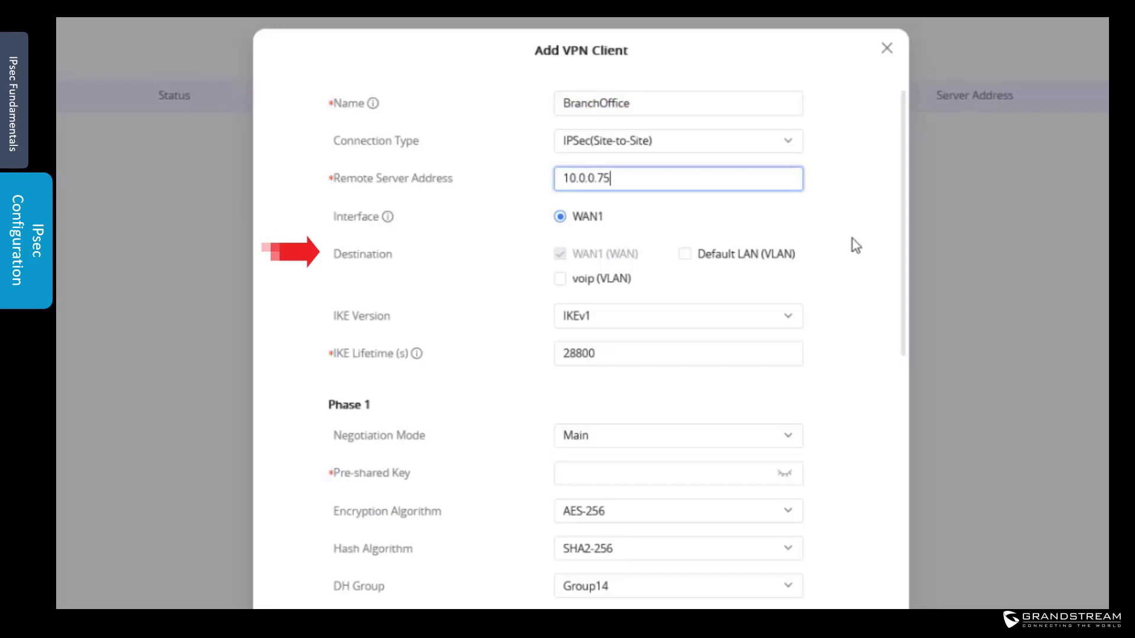
# Step: Include Default LAN (VLAN) as a destination and set the IKE version to IKEv2
pyautogui.click(684, 255)
pyautogui.click(789, 319)
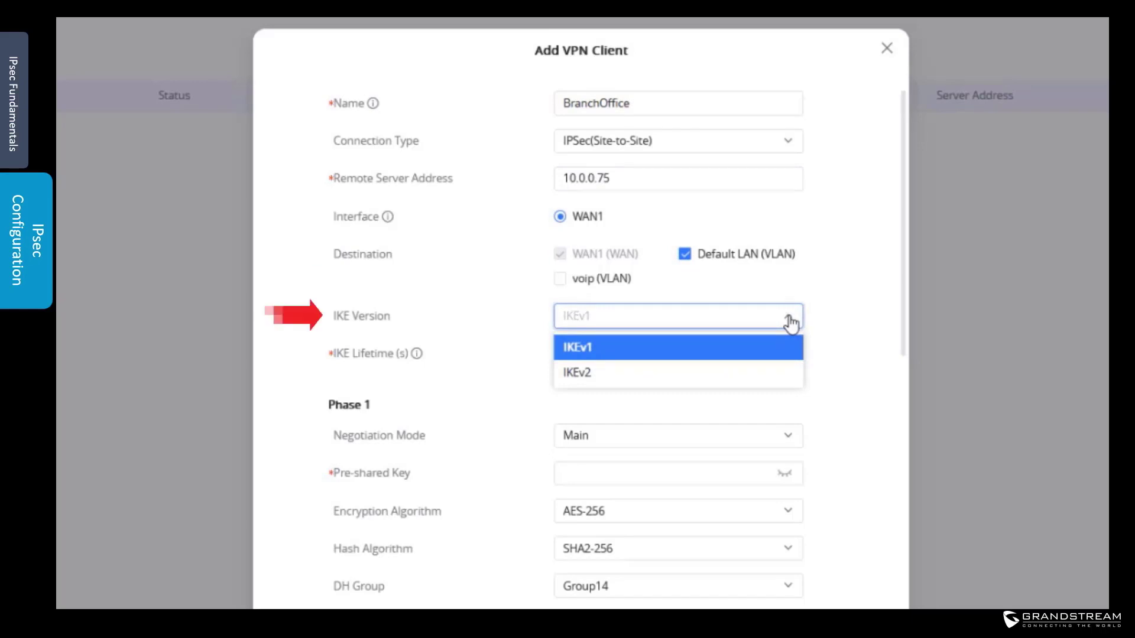
pyautogui.click(779, 355)
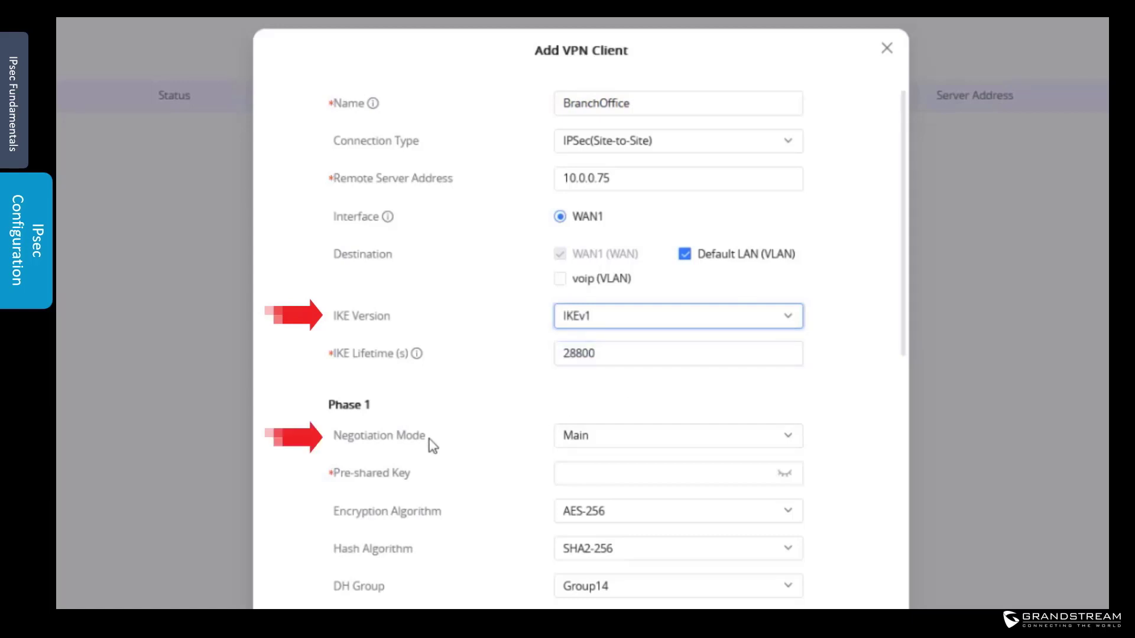
pyautogui.click(793, 443)
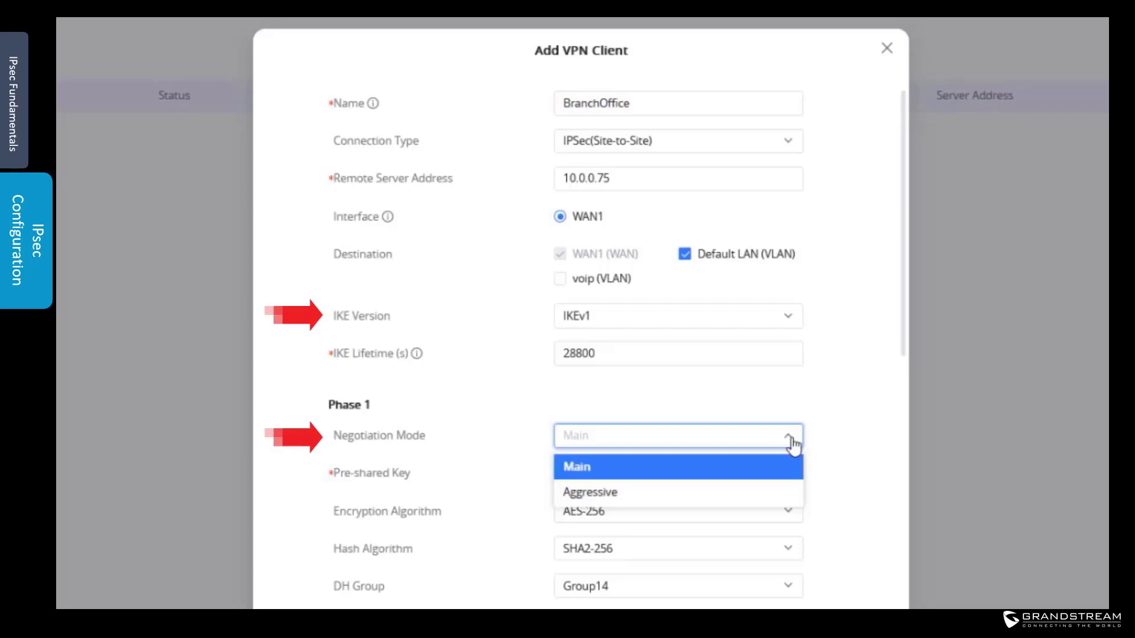
pyautogui.click(692, 322)
pyautogui.click(623, 377)
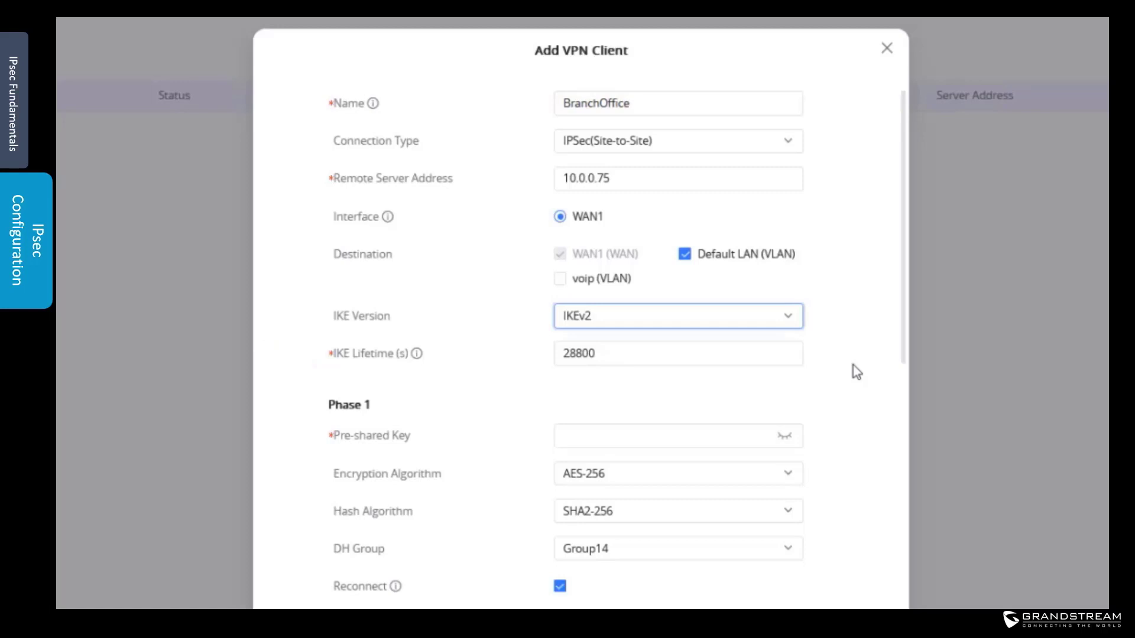
# Step: Enter the pre-shared key for Phase 1
pyautogui.scroll(-3, 853, 364)
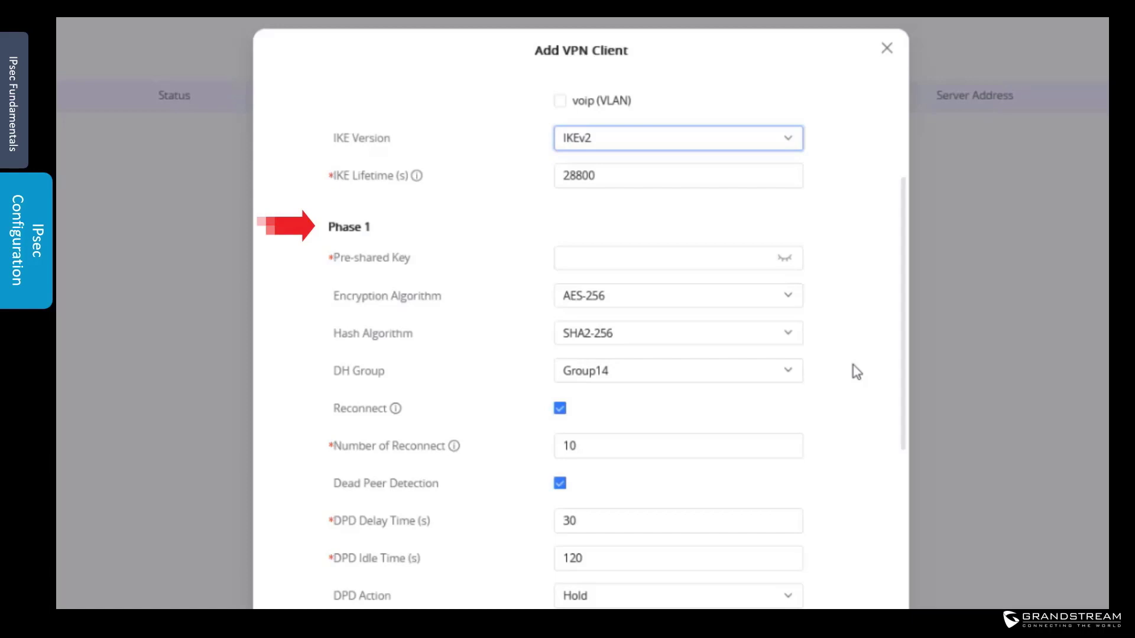
pyautogui.click(704, 257)
pyautogui.write('•••••••')
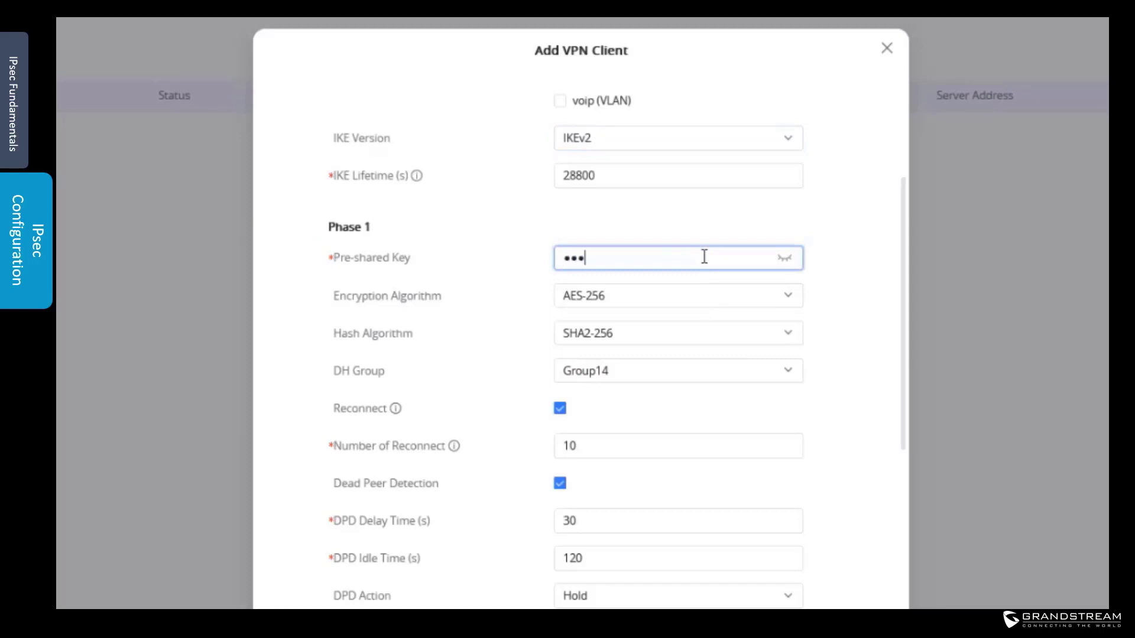
pyautogui.write('••••')
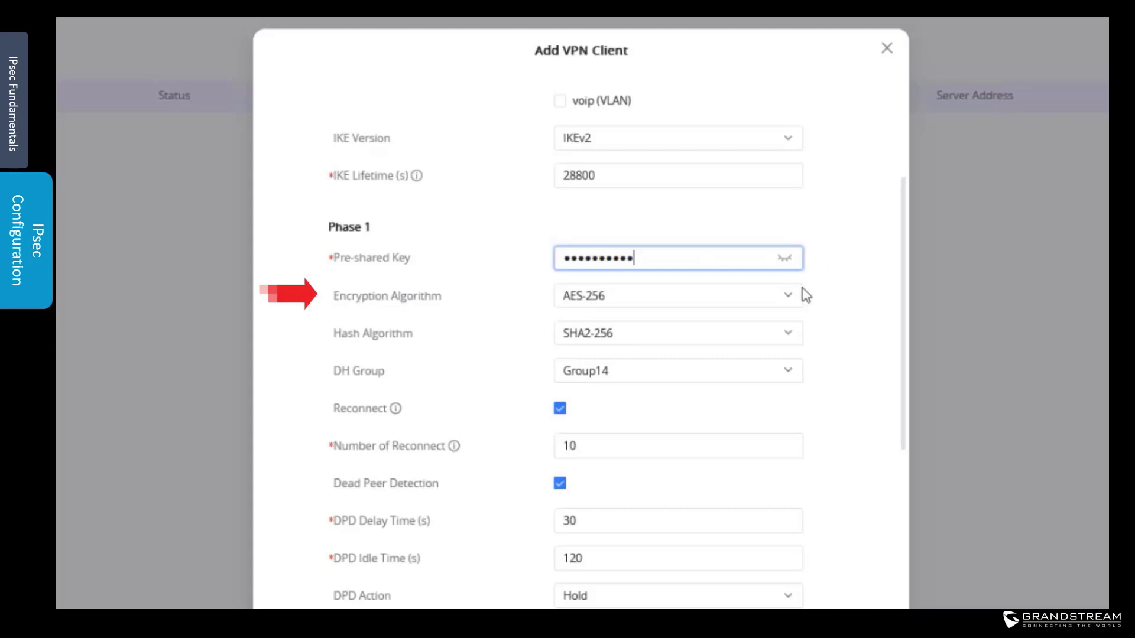
# Step: Use AES-256 encryption, the SHA2-256 hash algorithm and DH Group14 for Phase 1, leaving the DPD action at Hold
pyautogui.click(793, 303)
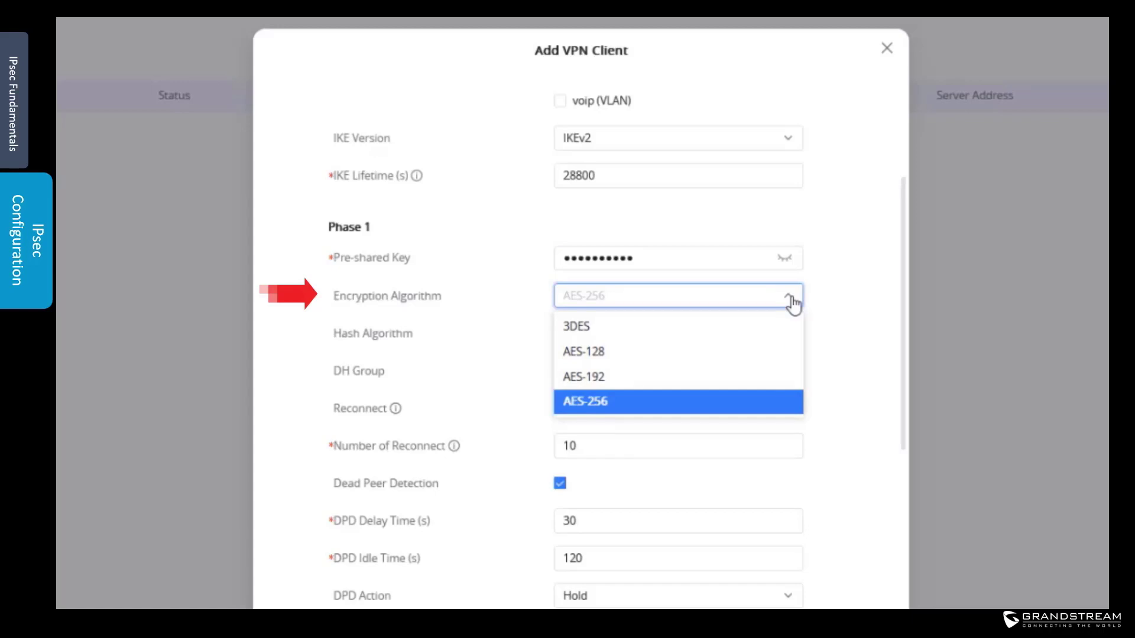
pyautogui.click(793, 304)
pyautogui.click(792, 340)
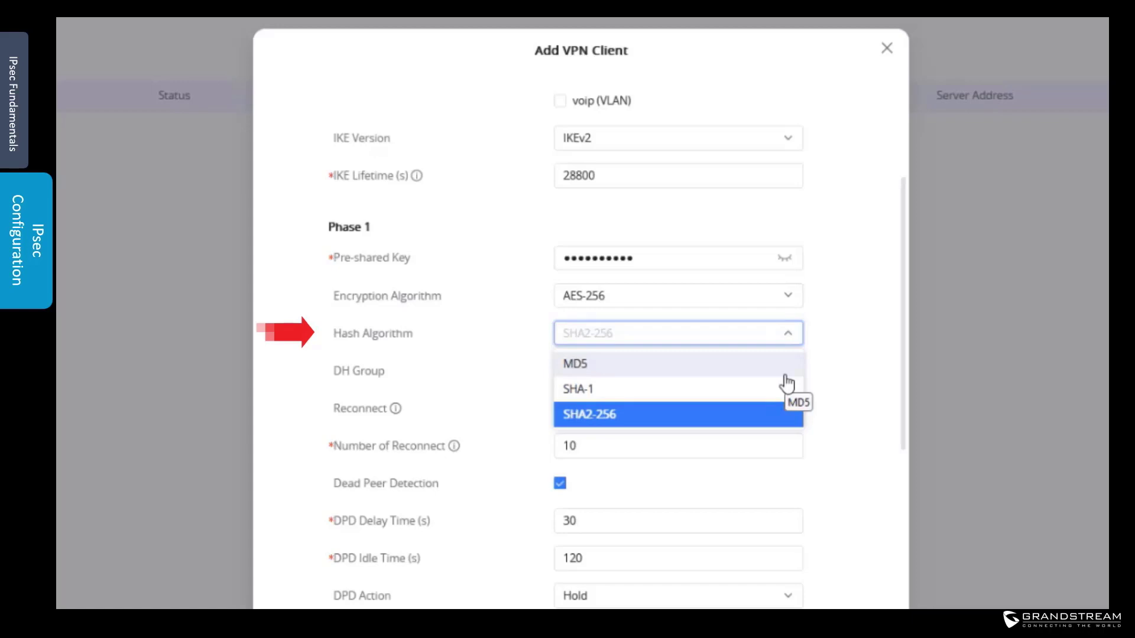
pyautogui.click(776, 422)
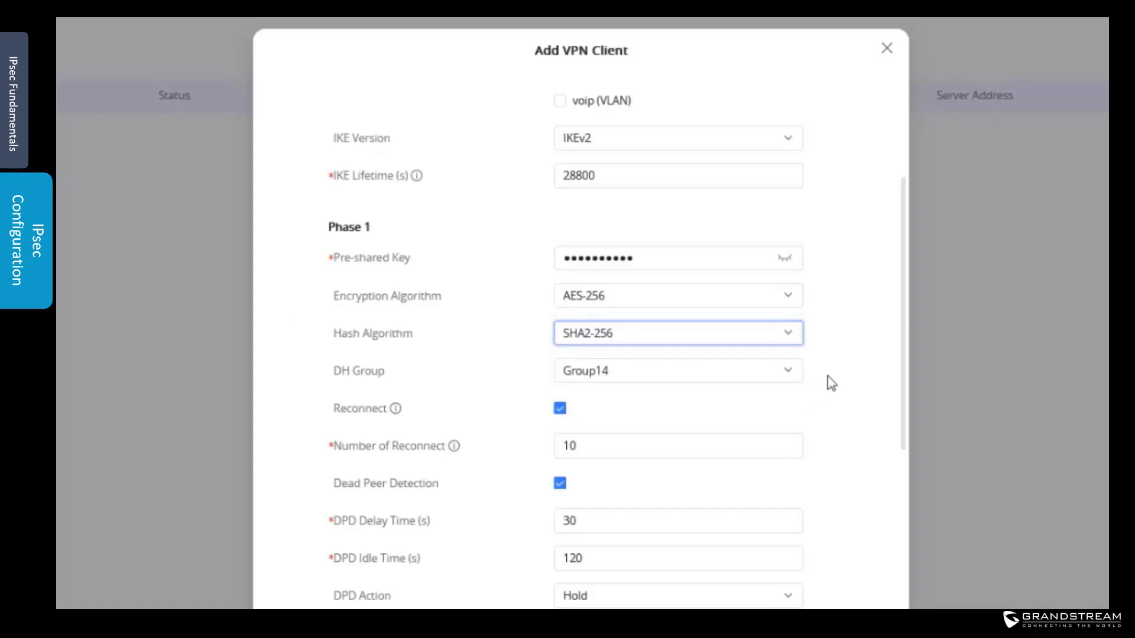
pyautogui.click(790, 372)
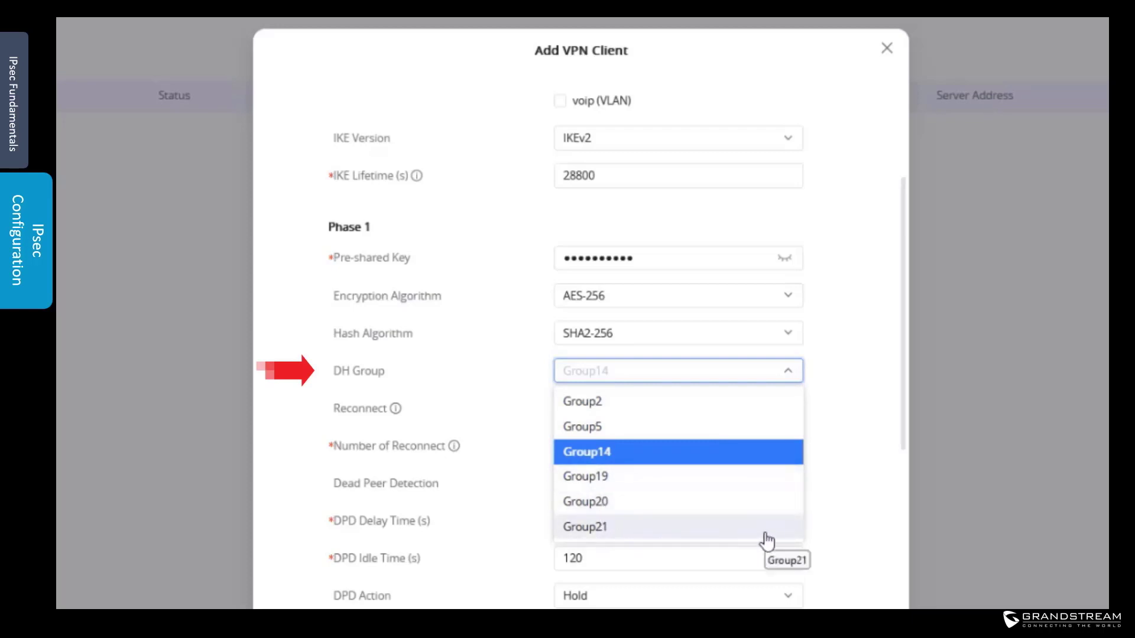
pyautogui.click(765, 454)
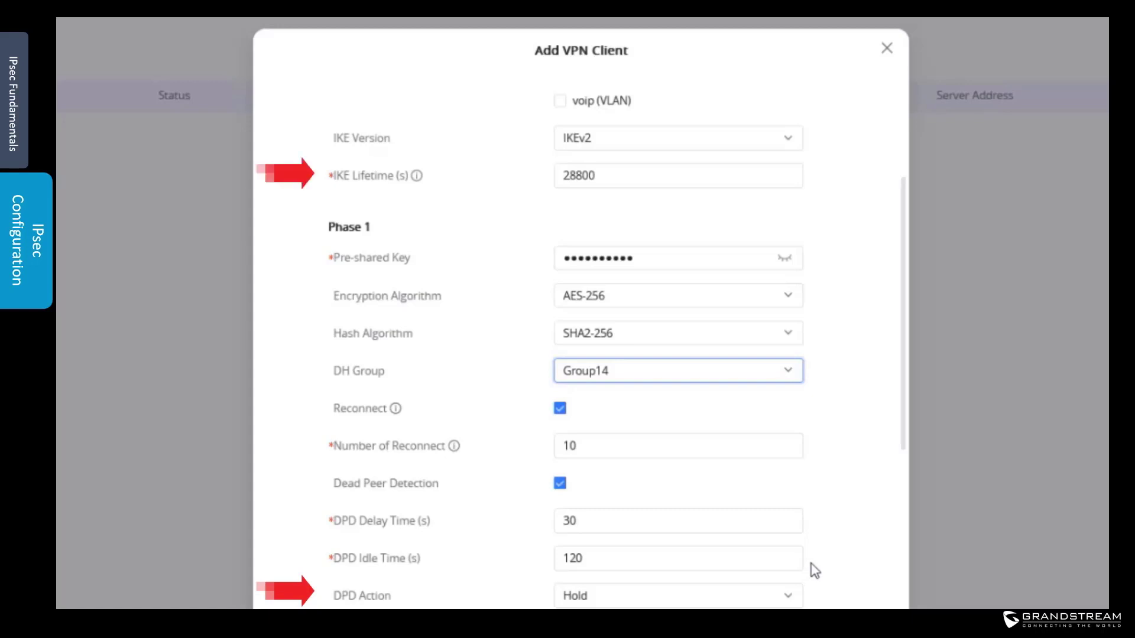
pyautogui.click(791, 598)
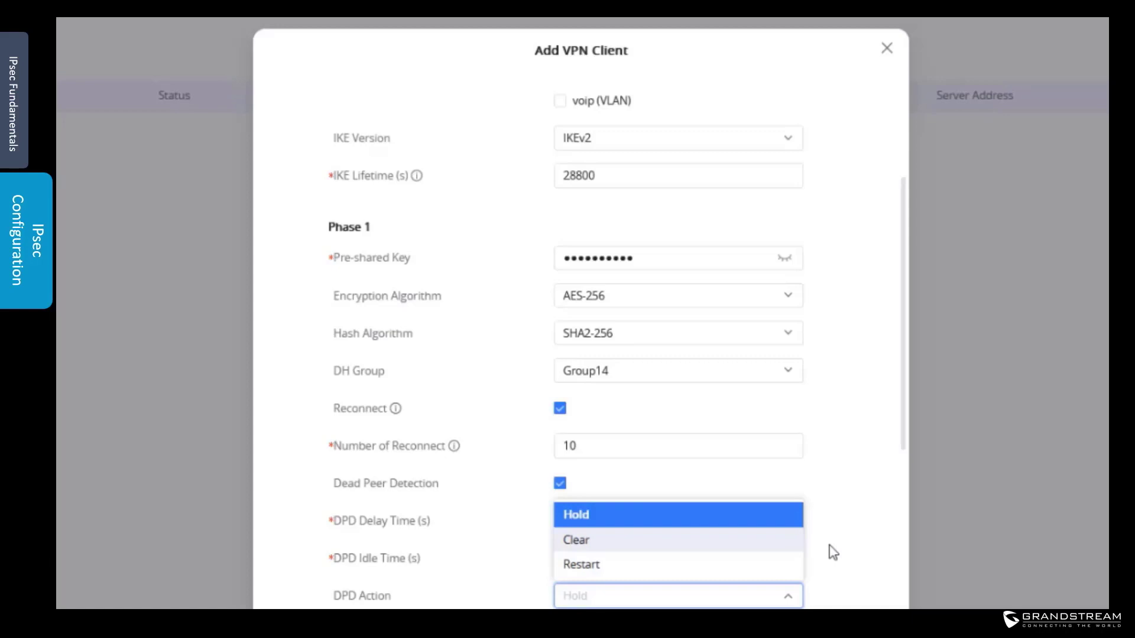
pyautogui.press('Escape')
# Step: Set the Phase 2 local subnet to 192.168.80.0/24 as the only local subnet entry
pyautogui.scroll(-3, 851, 595)
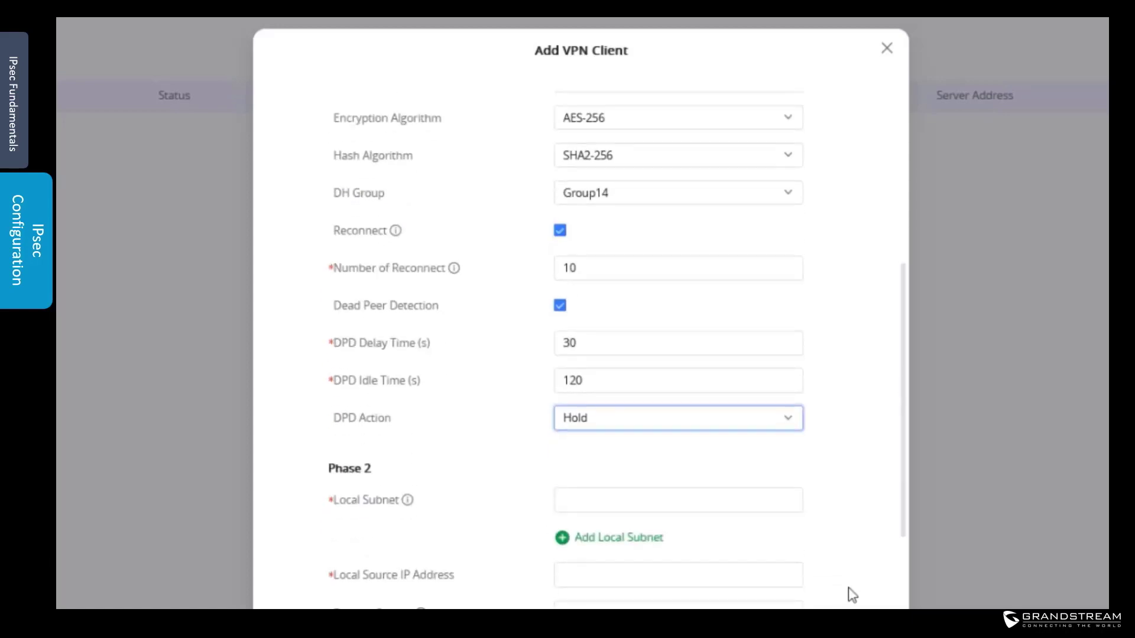
pyautogui.scroll(-4, 851, 595)
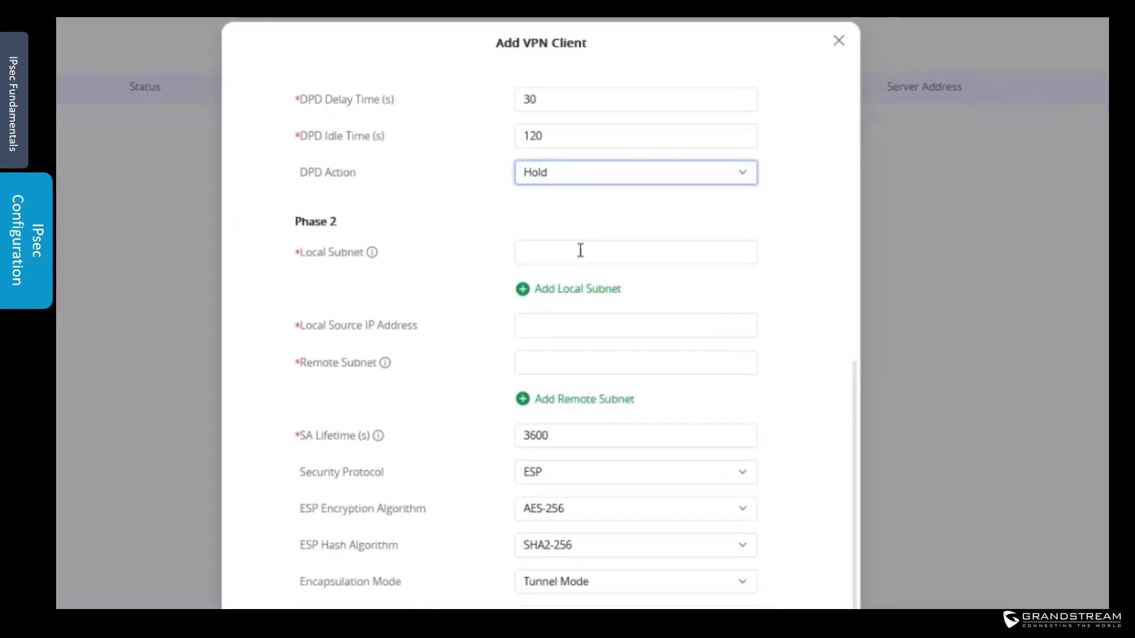
pyautogui.click(618, 265)
pyautogui.write('19')
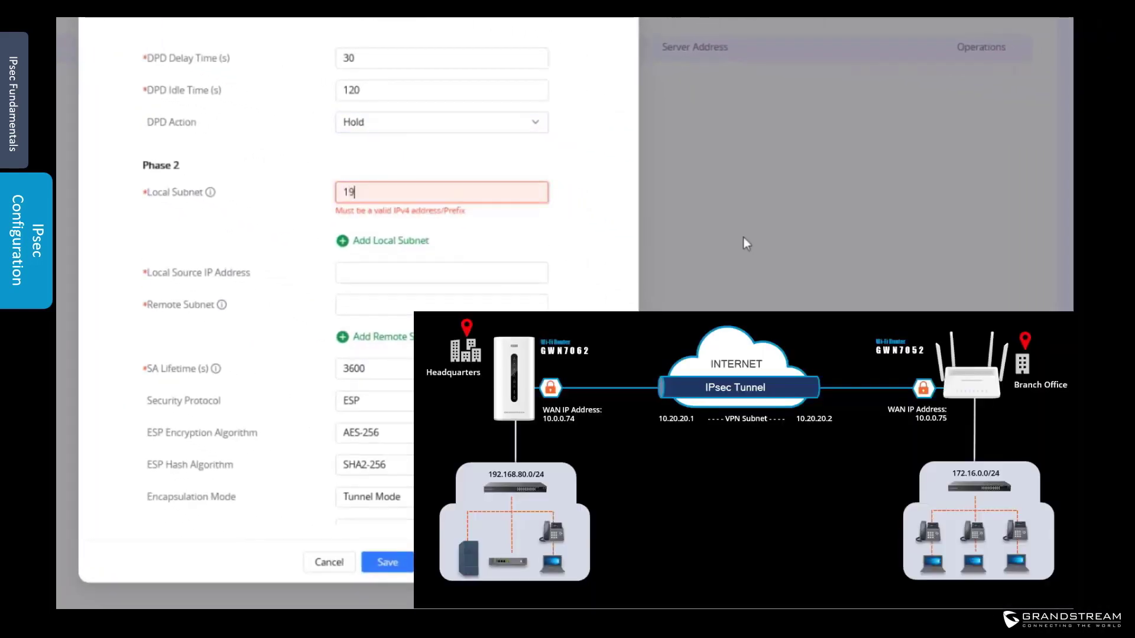
pyautogui.write('2.168.80')
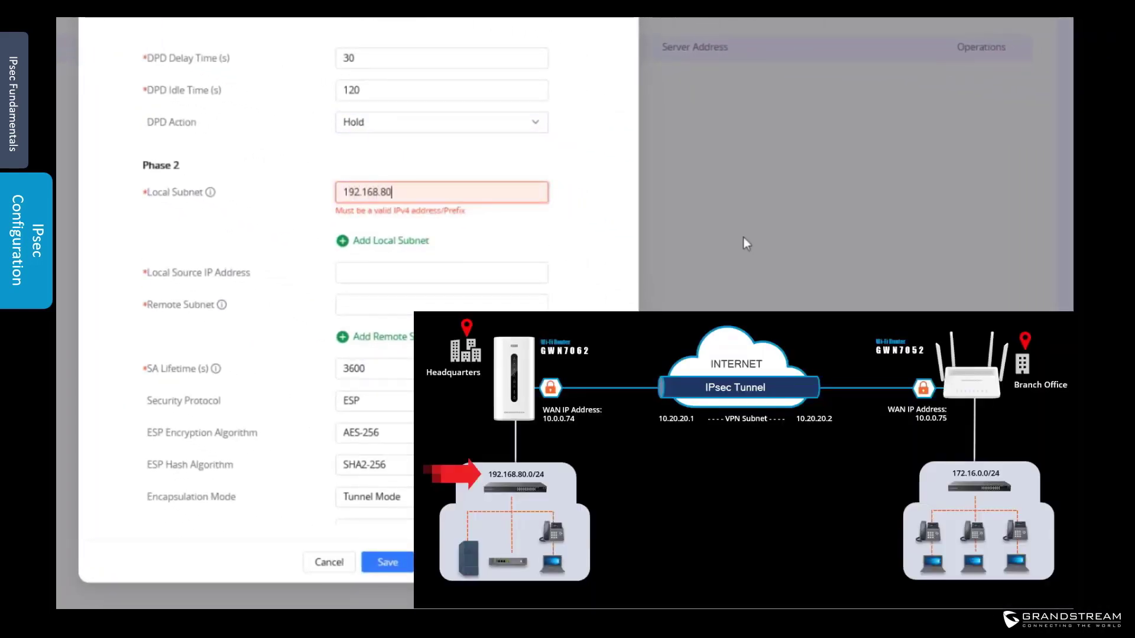
pyautogui.write('.0/24')
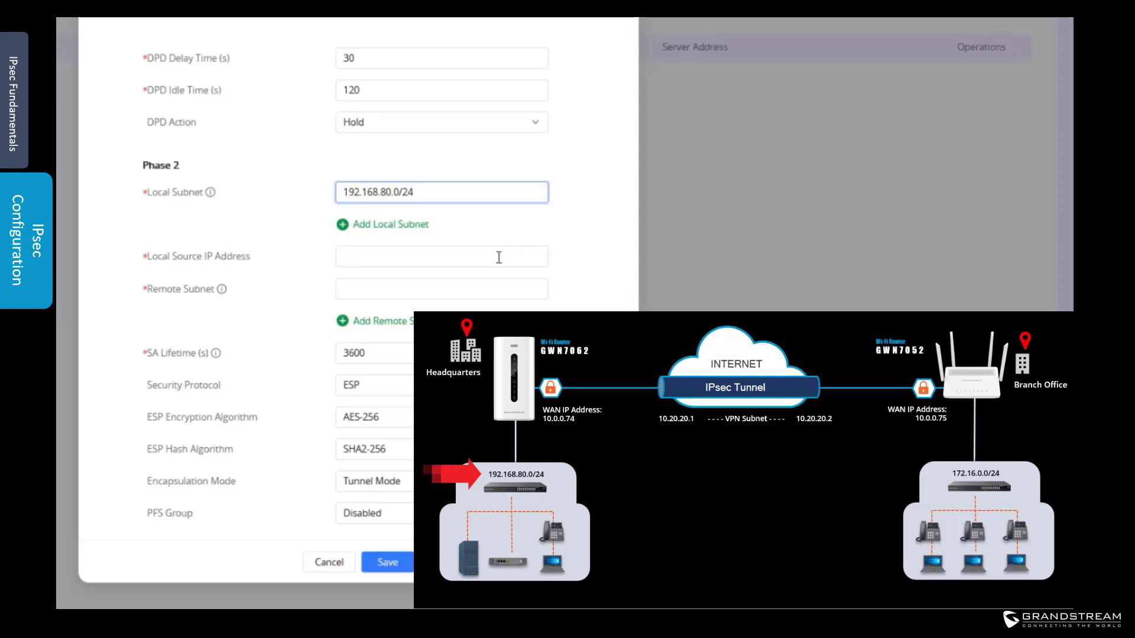
pyautogui.click(387, 227)
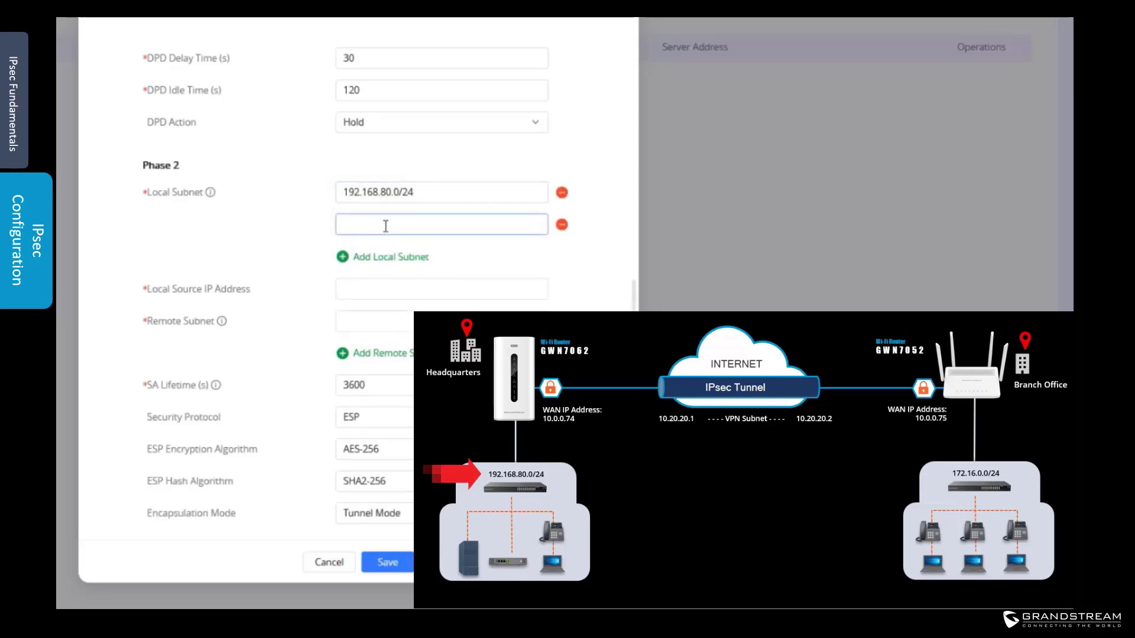
pyautogui.click(563, 227)
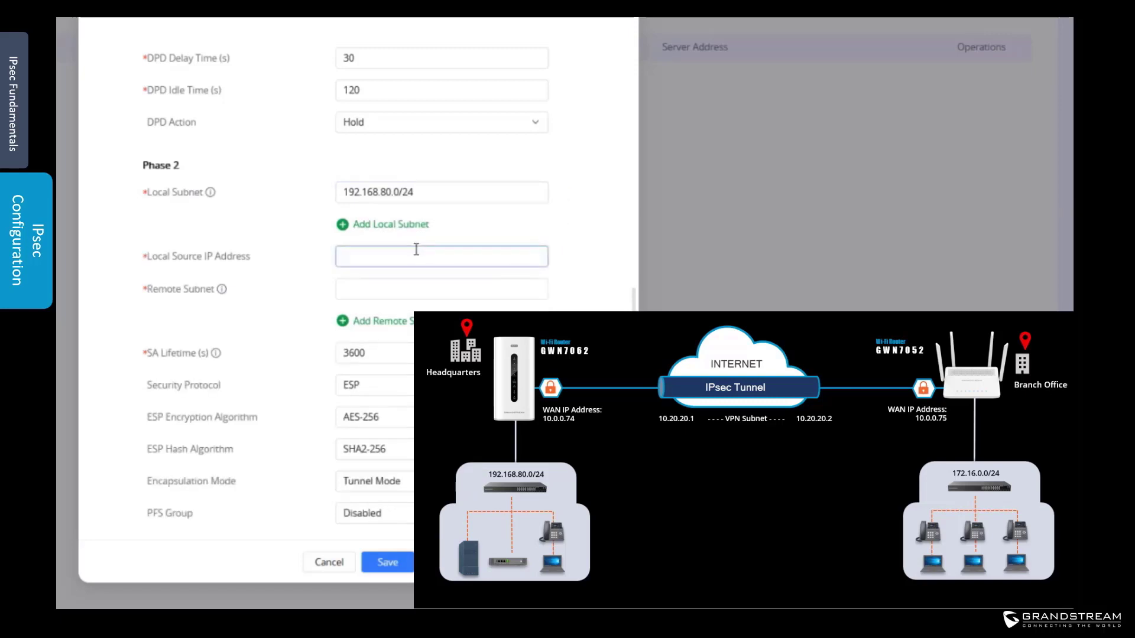
# Step: Set the Phase 2 local source IP address to 10.20.20.1 and the remote subnet to 172.16.0.0/24
pyautogui.click(461, 259)
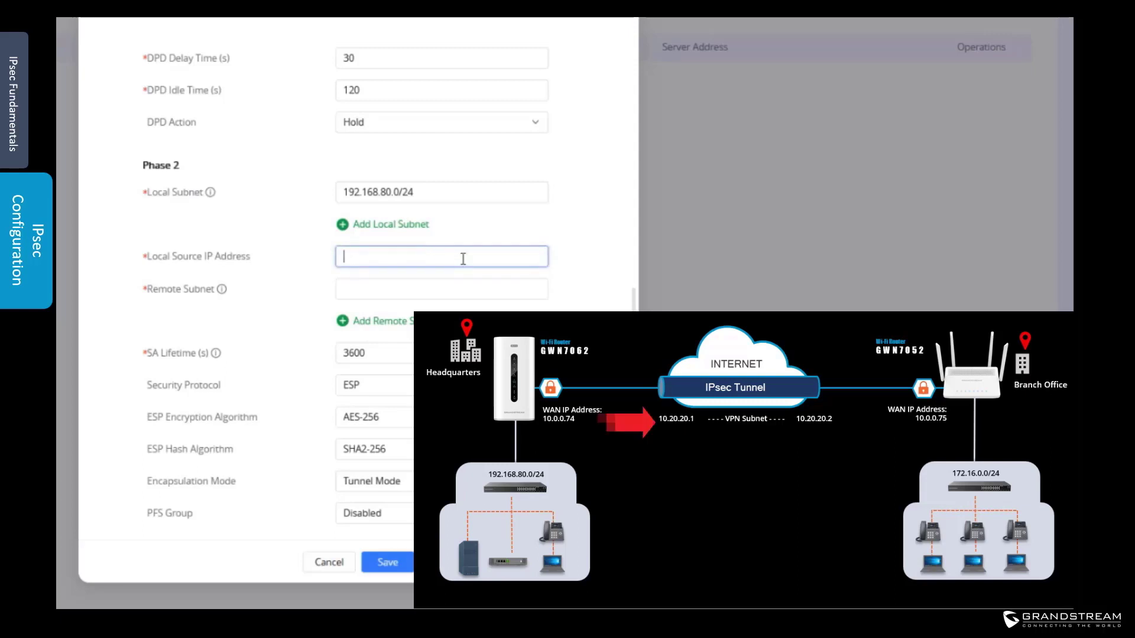
pyautogui.write('10.20')
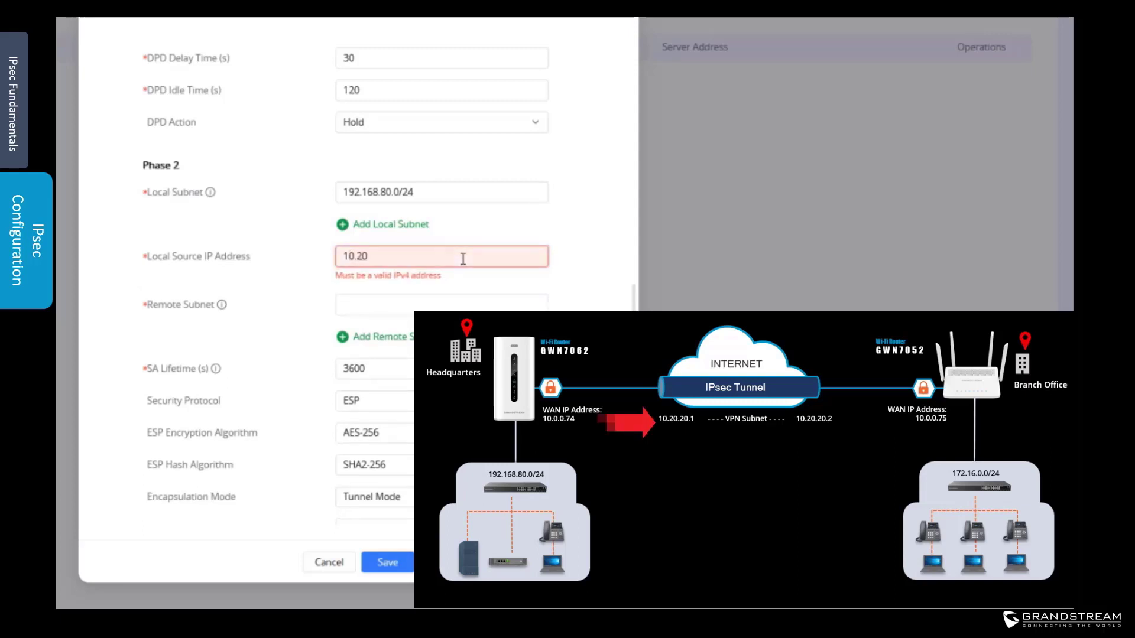
pyautogui.write('.20.1')
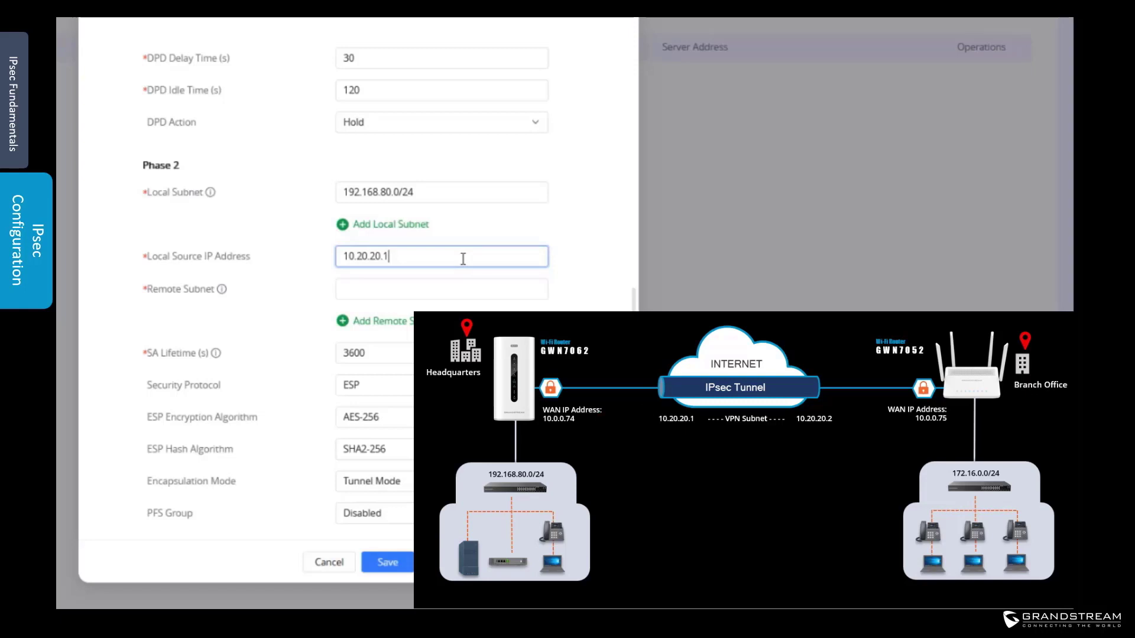
pyautogui.click(436, 286)
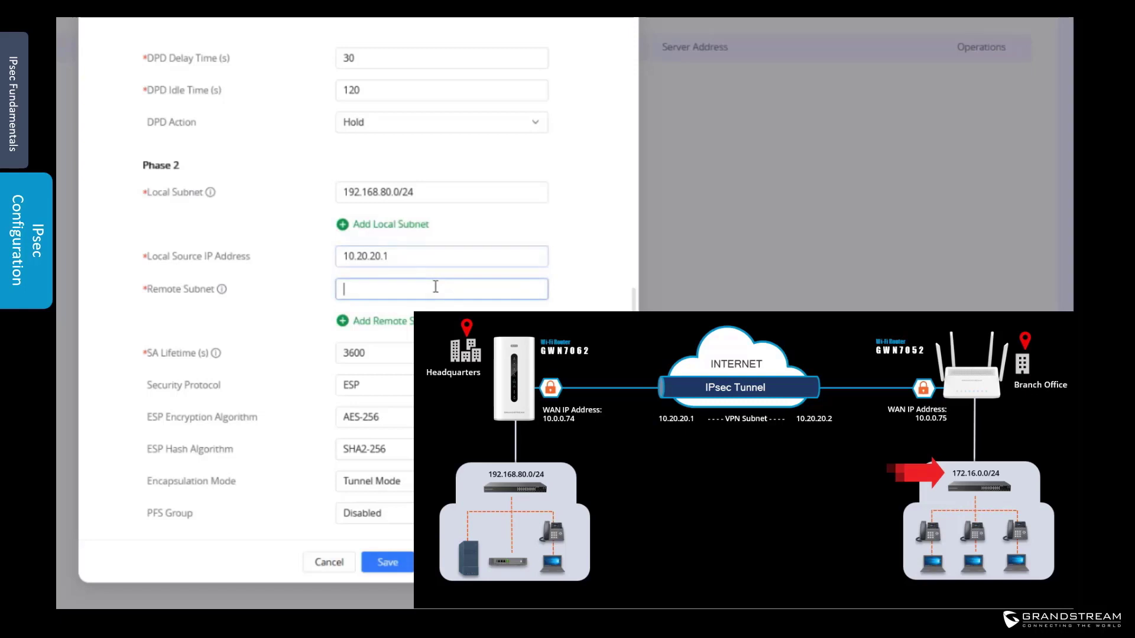
pyautogui.write('7')
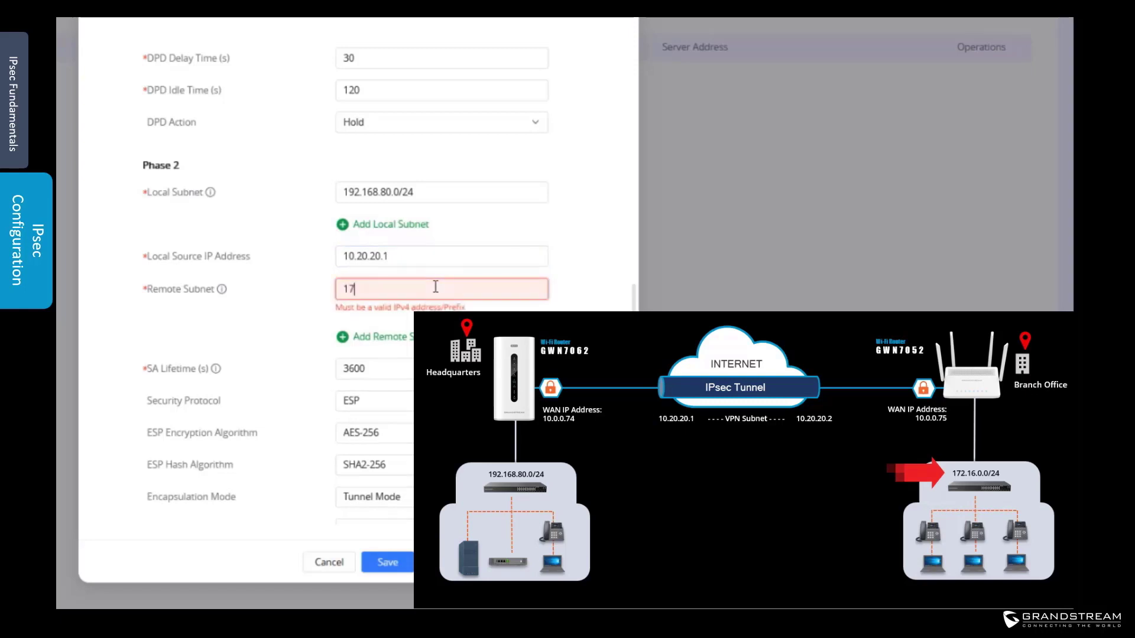
pyautogui.write('2.16.0.0/24')
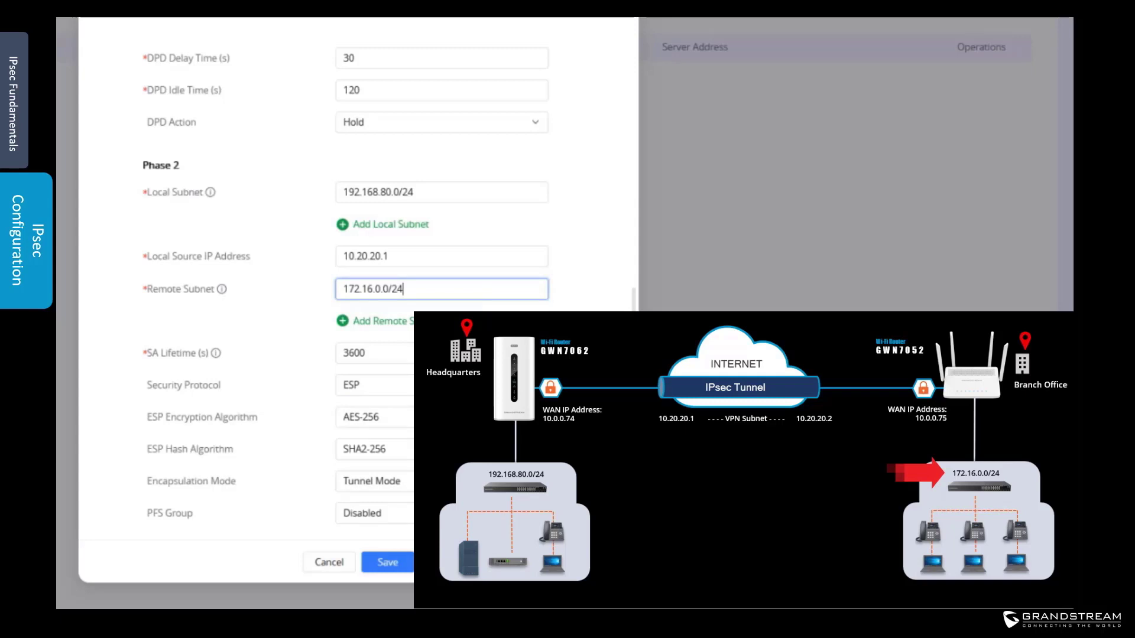
pyautogui.click(402, 323)
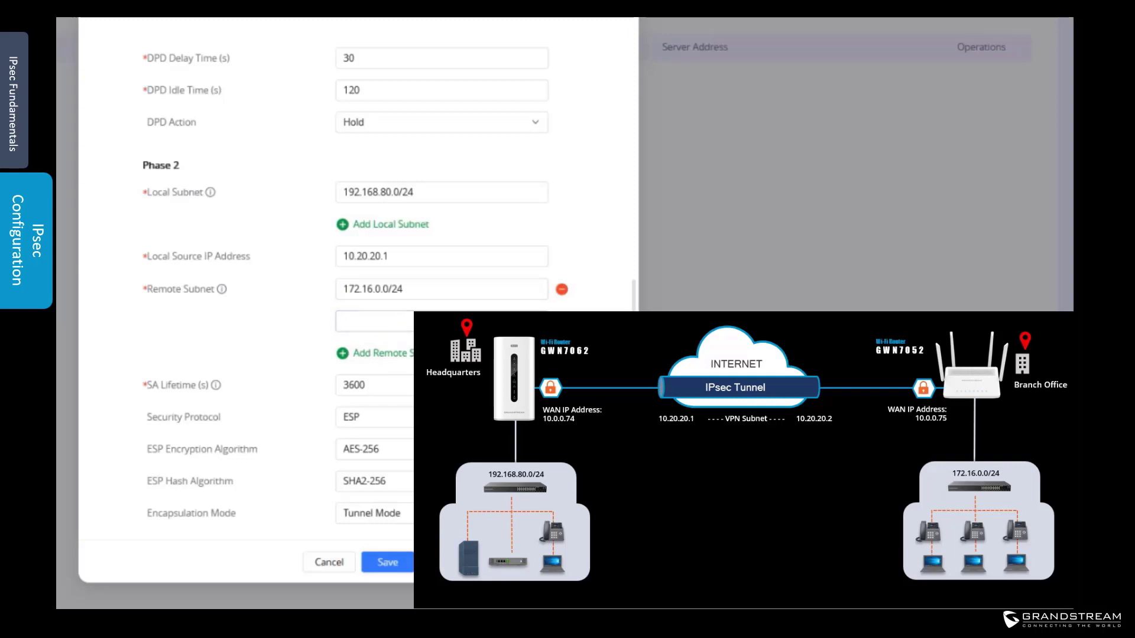
pyautogui.click(477, 325)
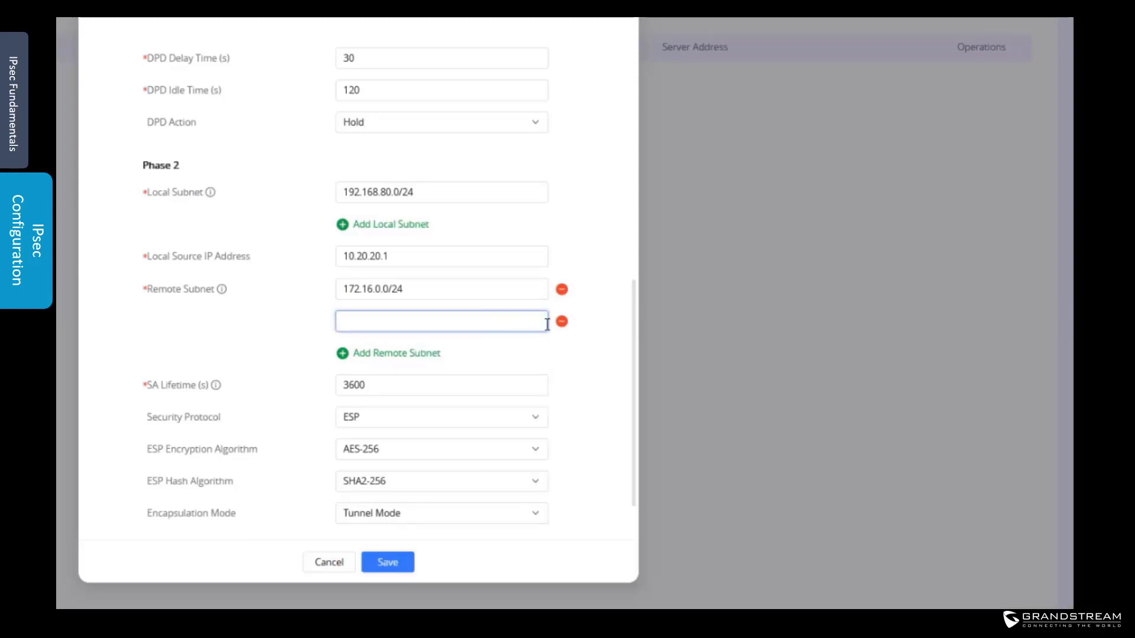
pyautogui.click(561, 323)
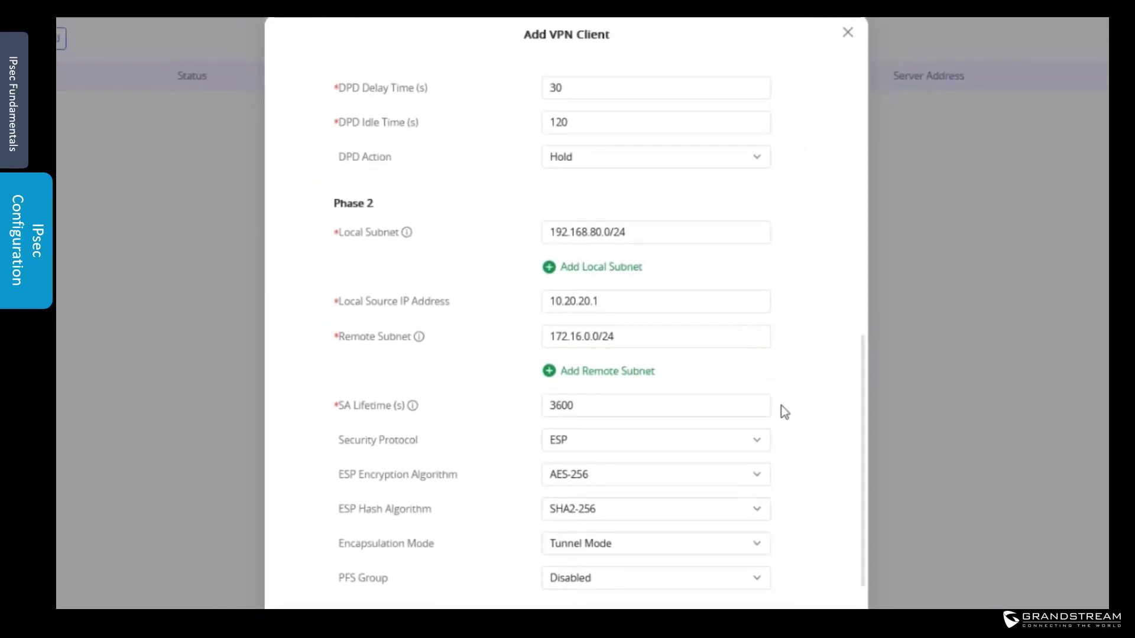
# Step: Use AES-256 as the ESP encryption algorithm and SHA2-256 as the ESP hash algorithm in Phase 2, leaving encapsulation at Tunnel Mode
pyautogui.scroll(7, 784, 412)
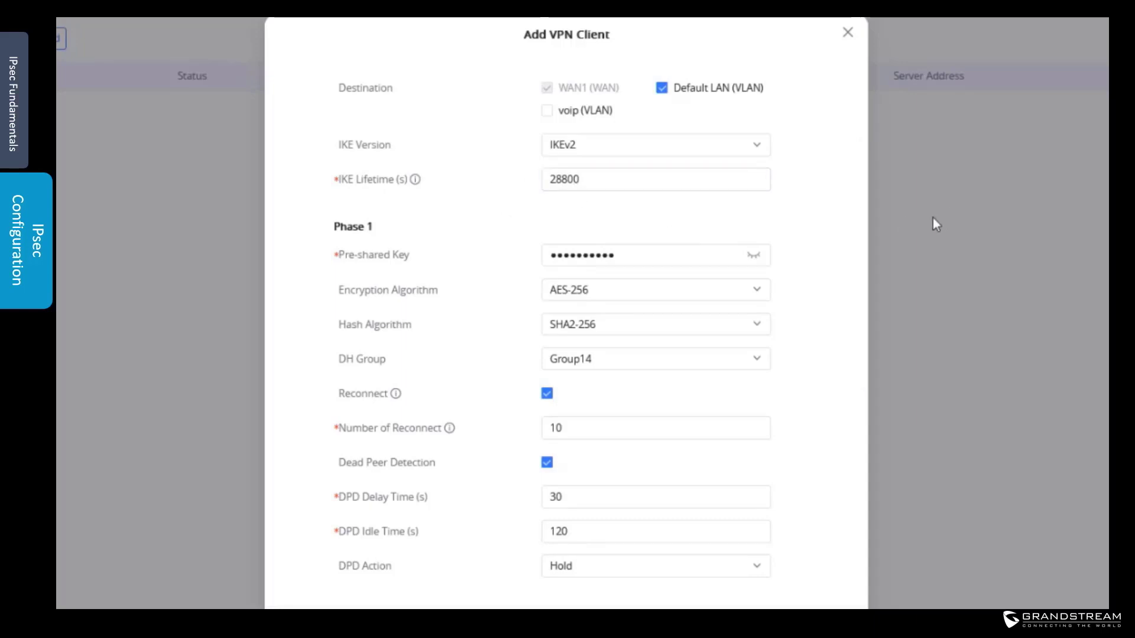
pyautogui.scroll(-6, 847, 304)
pyautogui.scroll(-1, 845, 310)
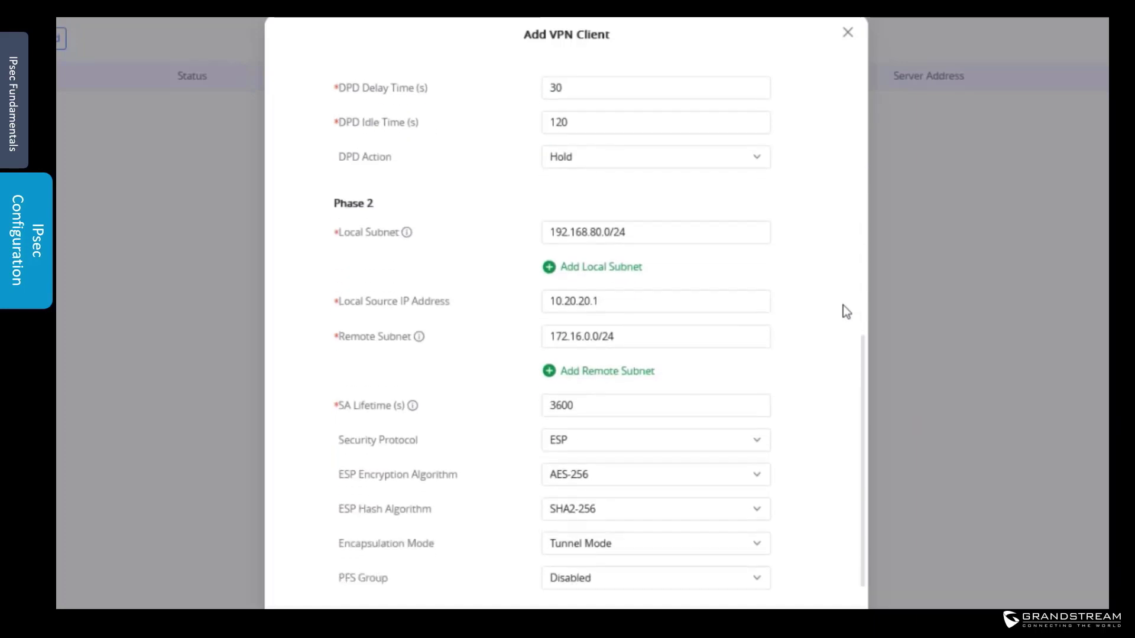
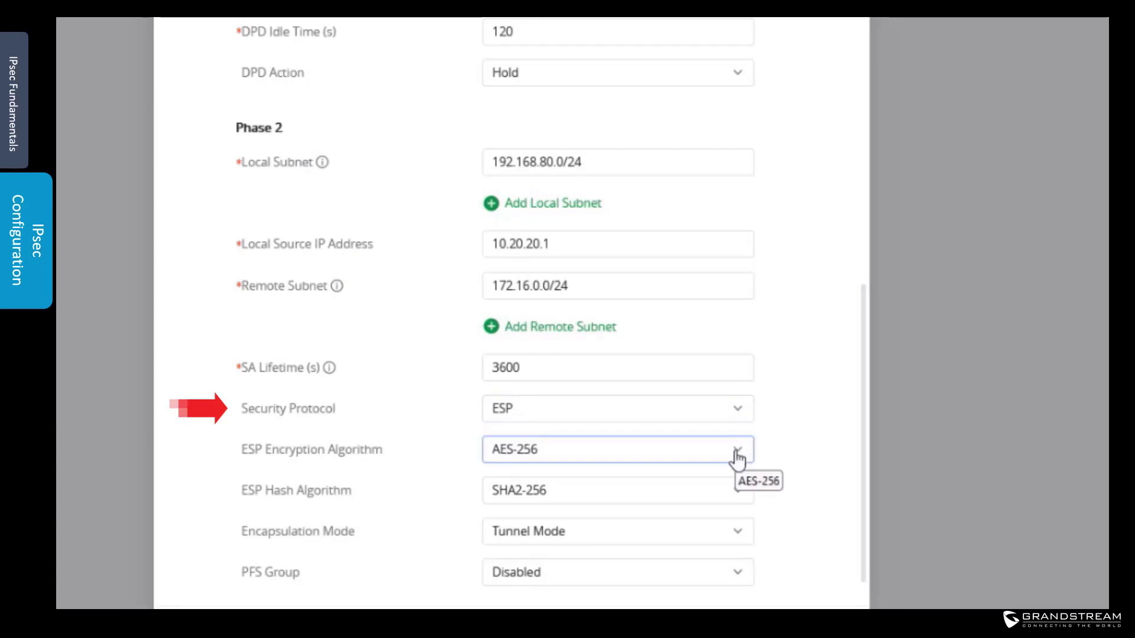
pyautogui.click(737, 458)
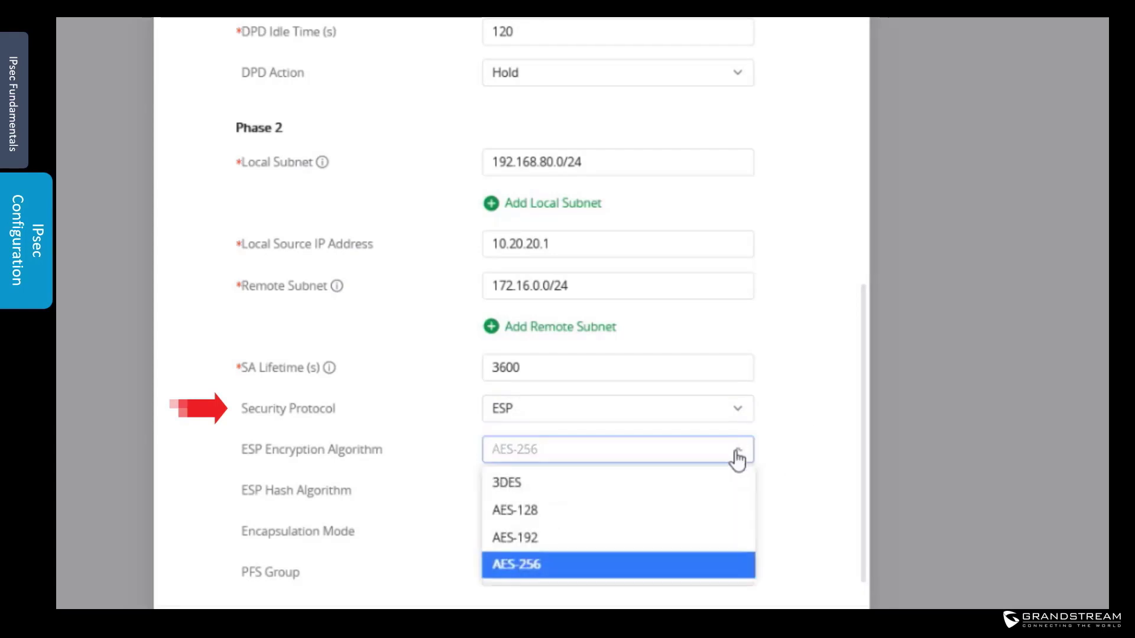
pyautogui.click(591, 564)
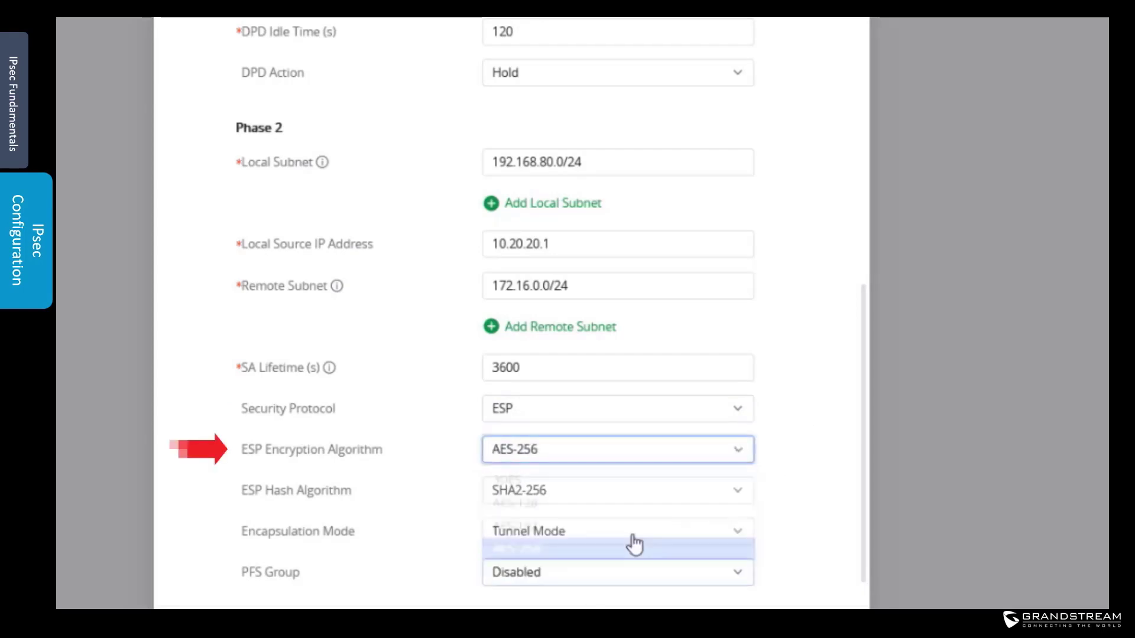
pyautogui.click(739, 495)
pyautogui.click(555, 460)
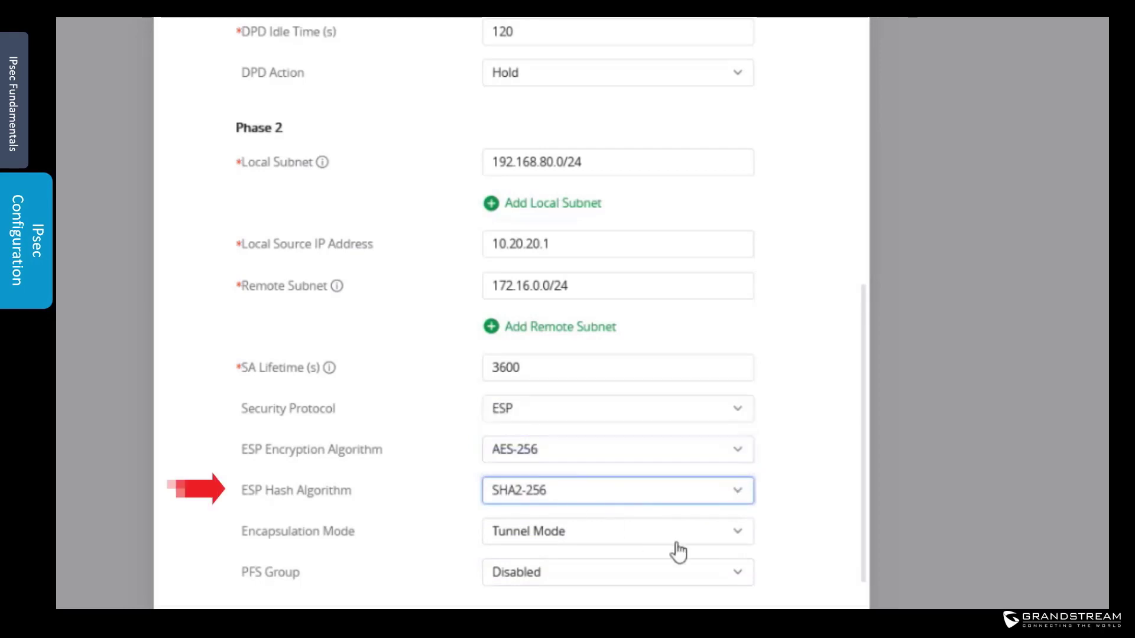
pyautogui.click(737, 535)
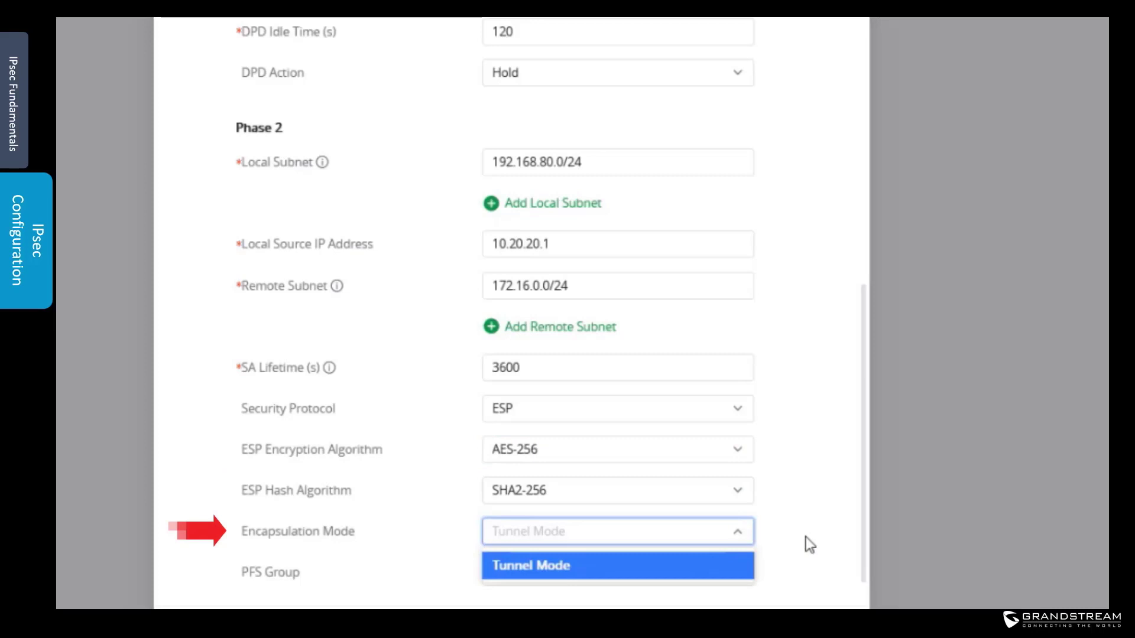
pyautogui.click(806, 537)
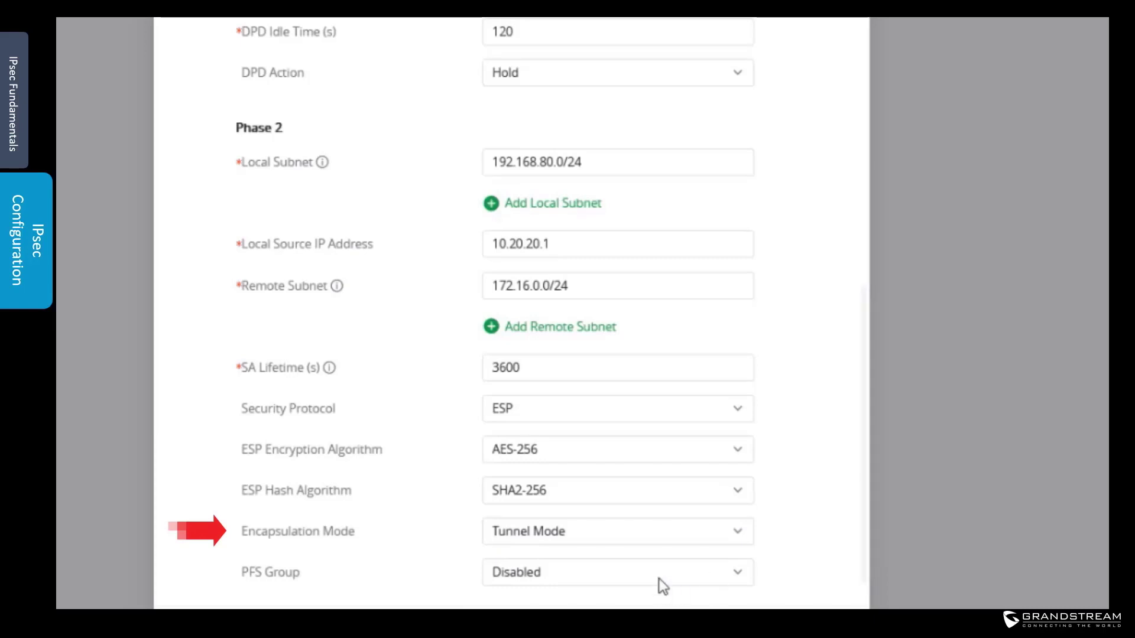
# Step: Keep the Phase 2 PFS Group at Disabled and save the headquarters VPN client
pyautogui.click(610, 584)
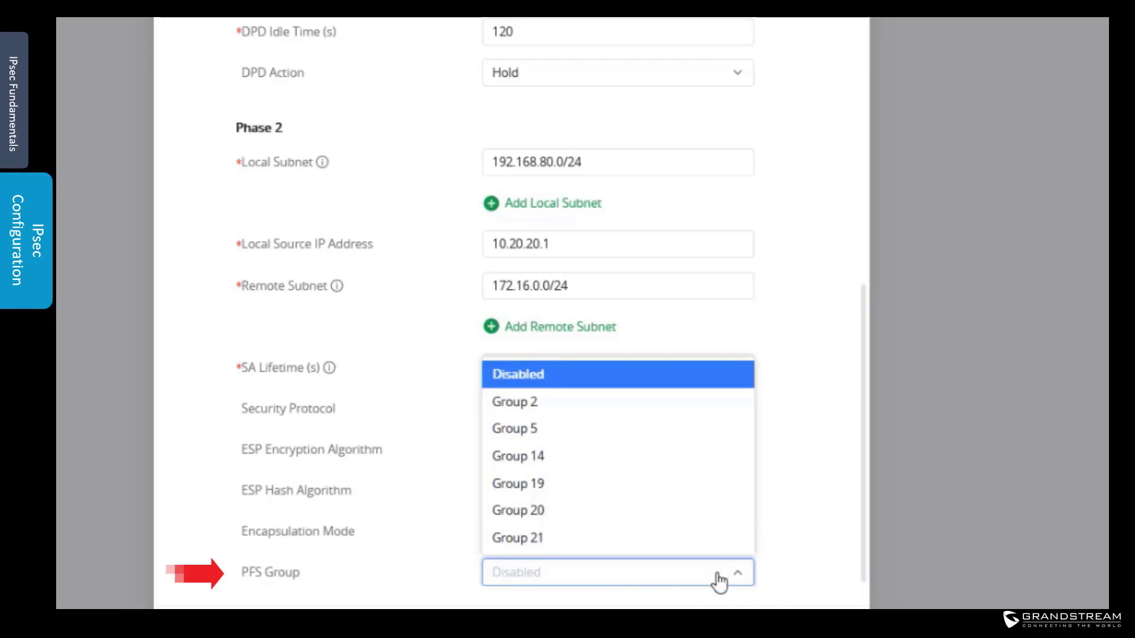
pyautogui.click(793, 582)
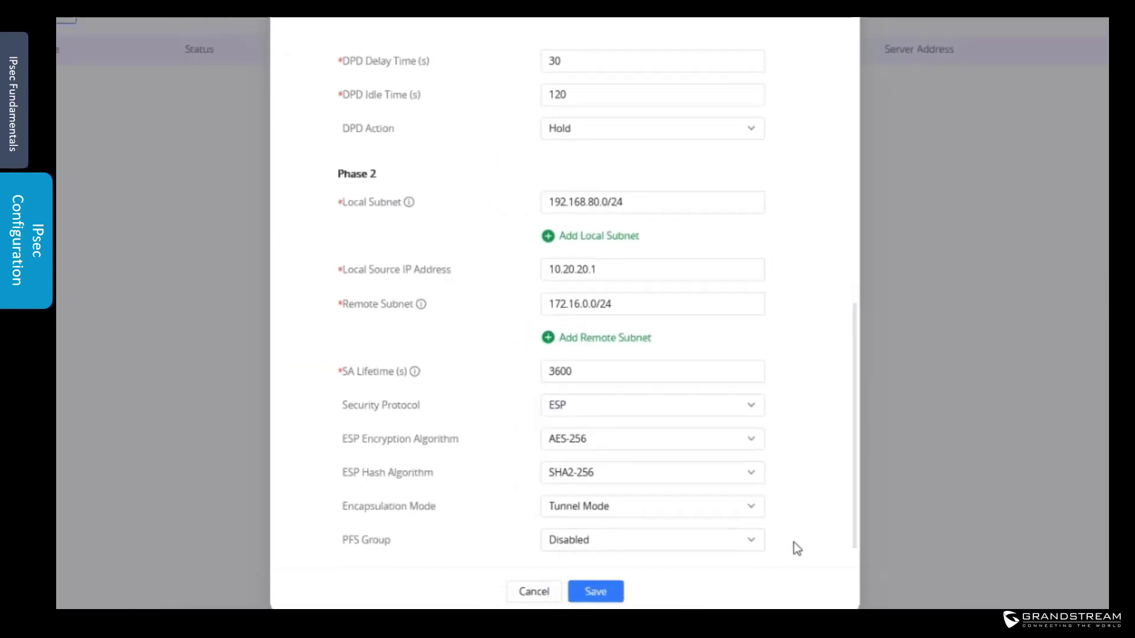
pyautogui.scroll(10, 796, 535)
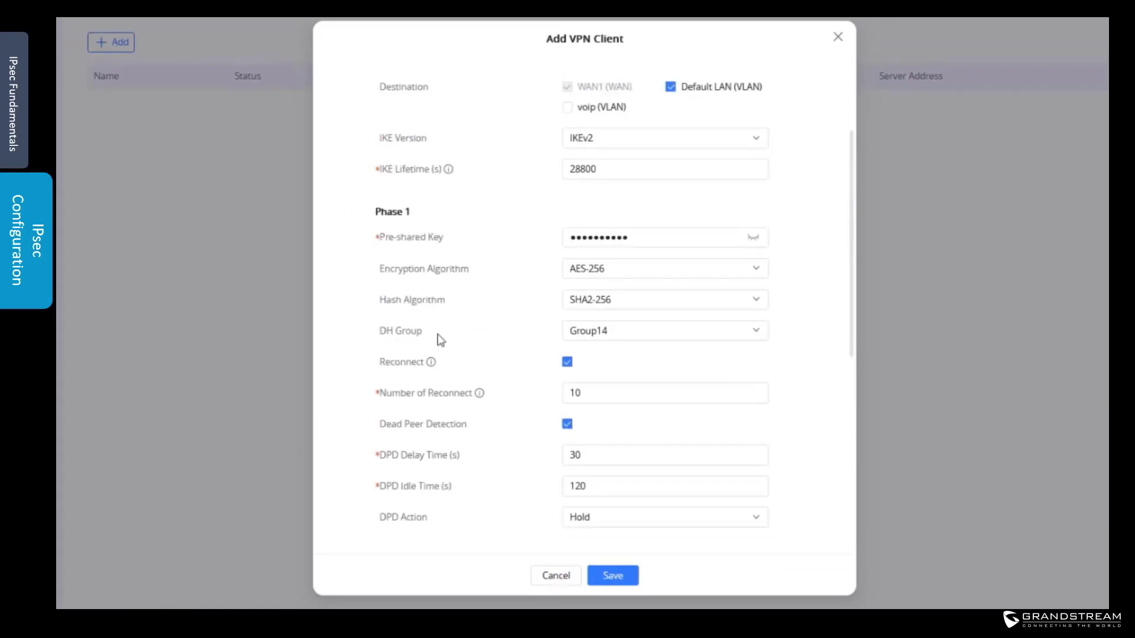
pyautogui.scroll(-4, 813, 374)
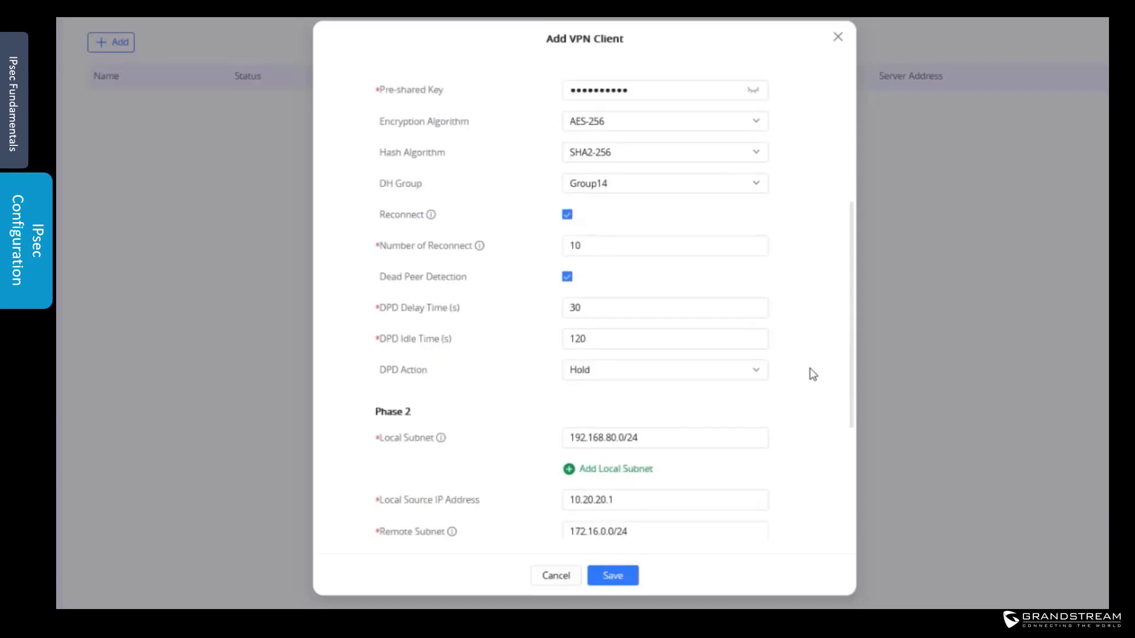
pyautogui.scroll(-3, 813, 374)
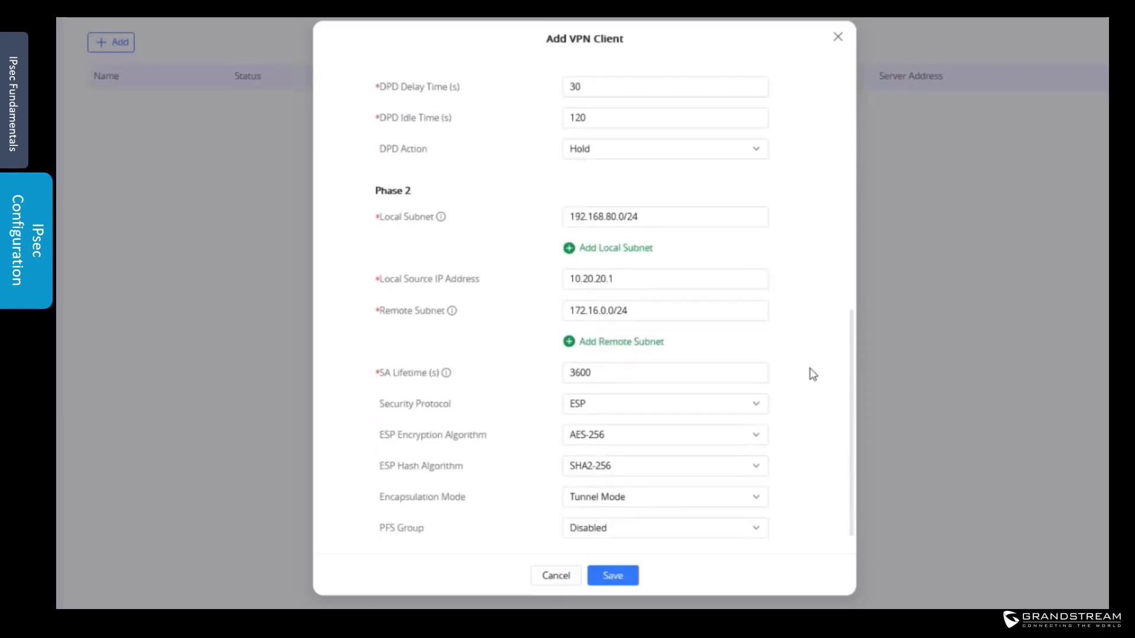
pyautogui.click(683, 529)
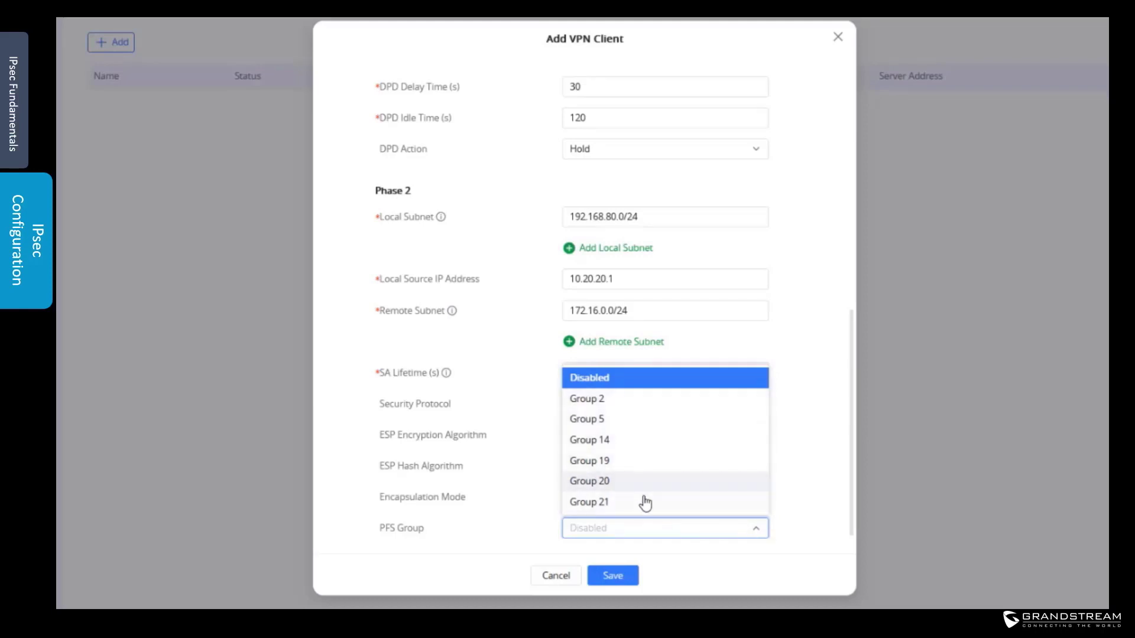
pyautogui.click(628, 380)
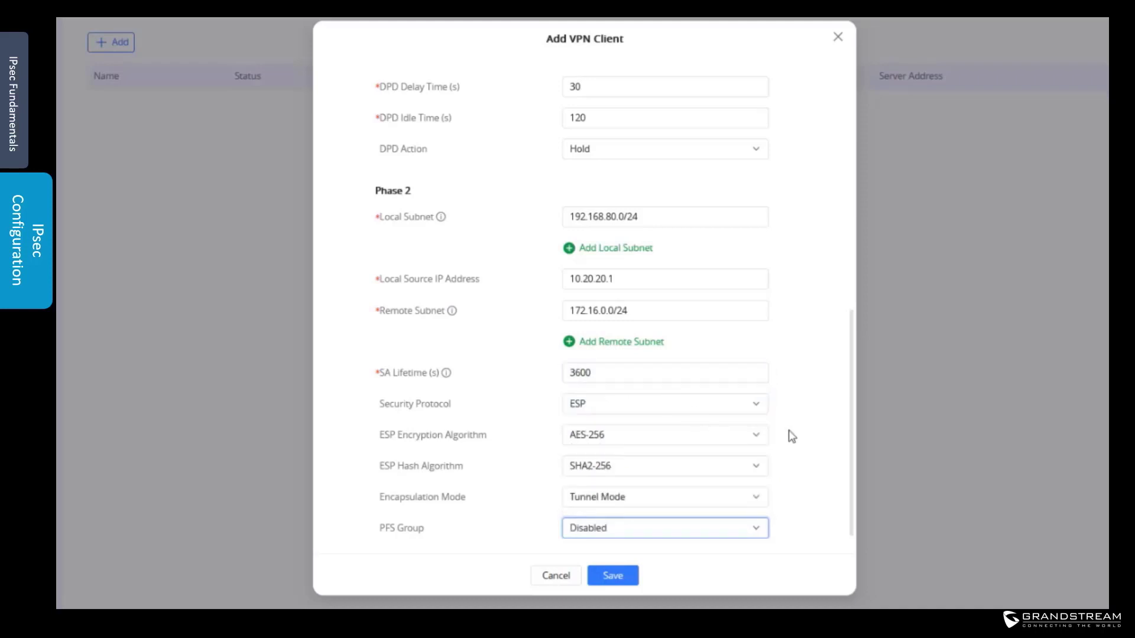
pyautogui.click(614, 576)
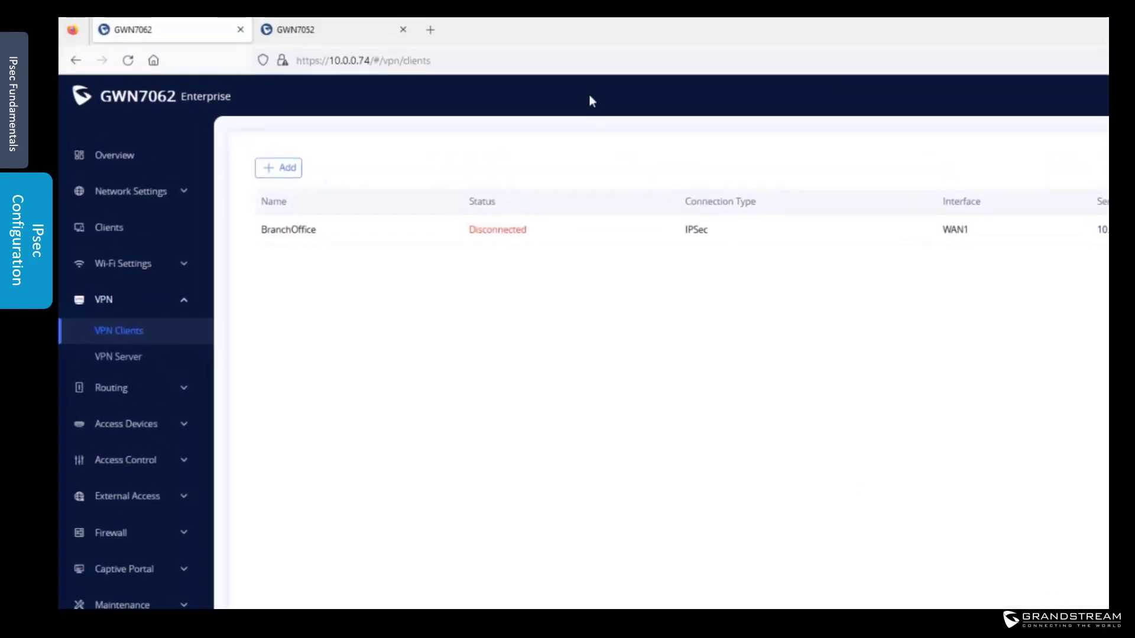
# Step: On the GWN7052 router, add a VPN client named CorporateOffice with the connection type IPSec(Site-to-Site)
pyautogui.click(328, 29)
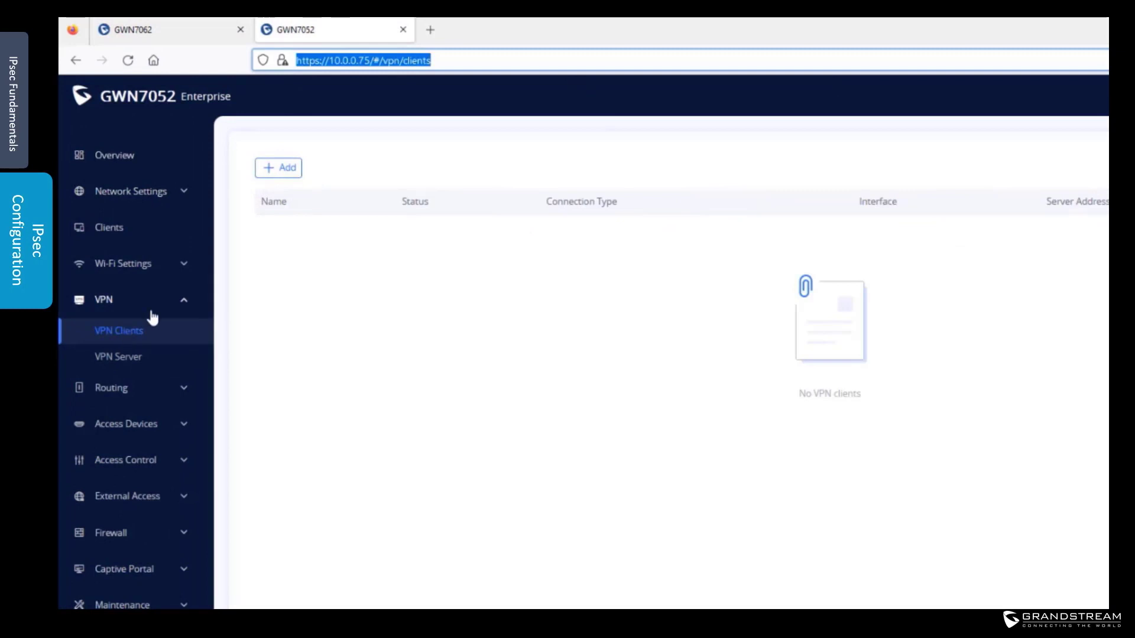
pyautogui.click(275, 170)
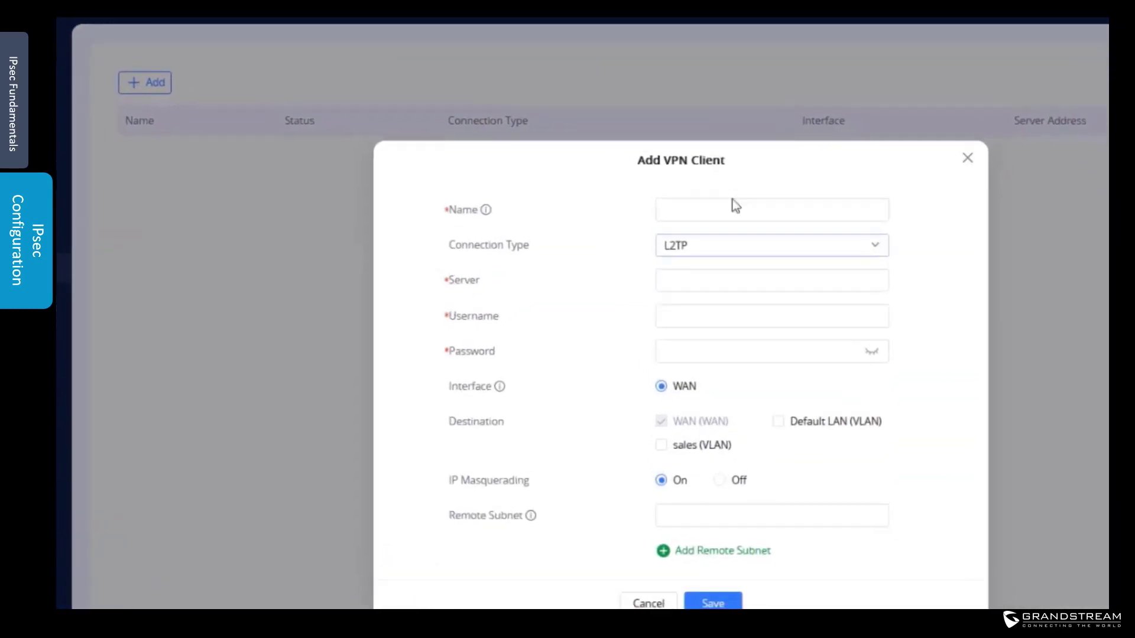
pyautogui.click(802, 278)
pyautogui.write('qo')
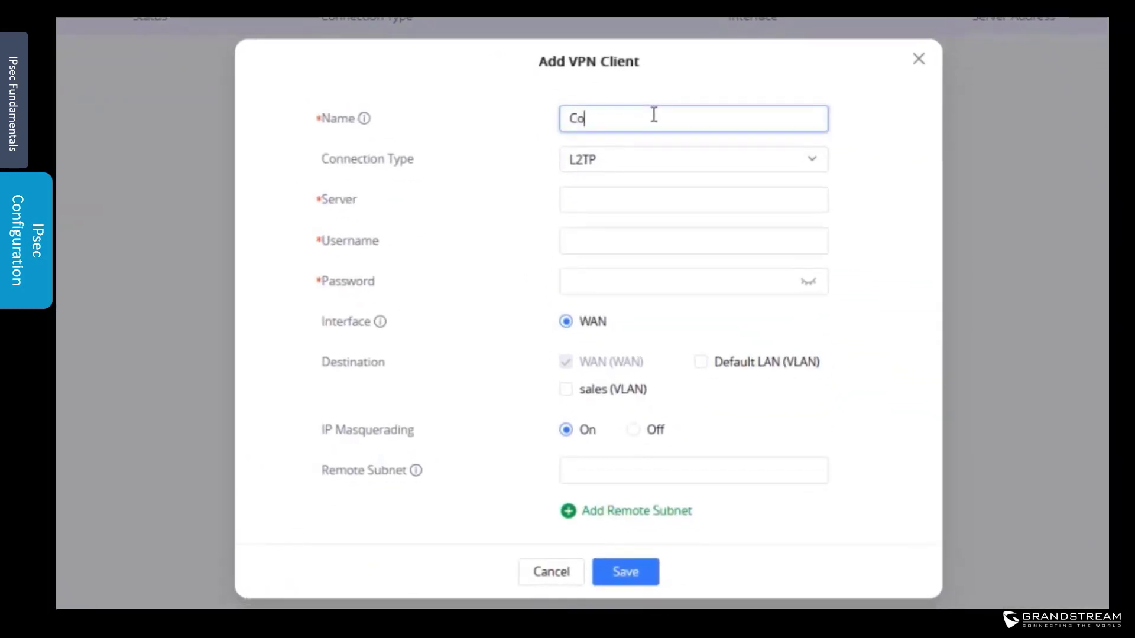
pyautogui.write('rporate')
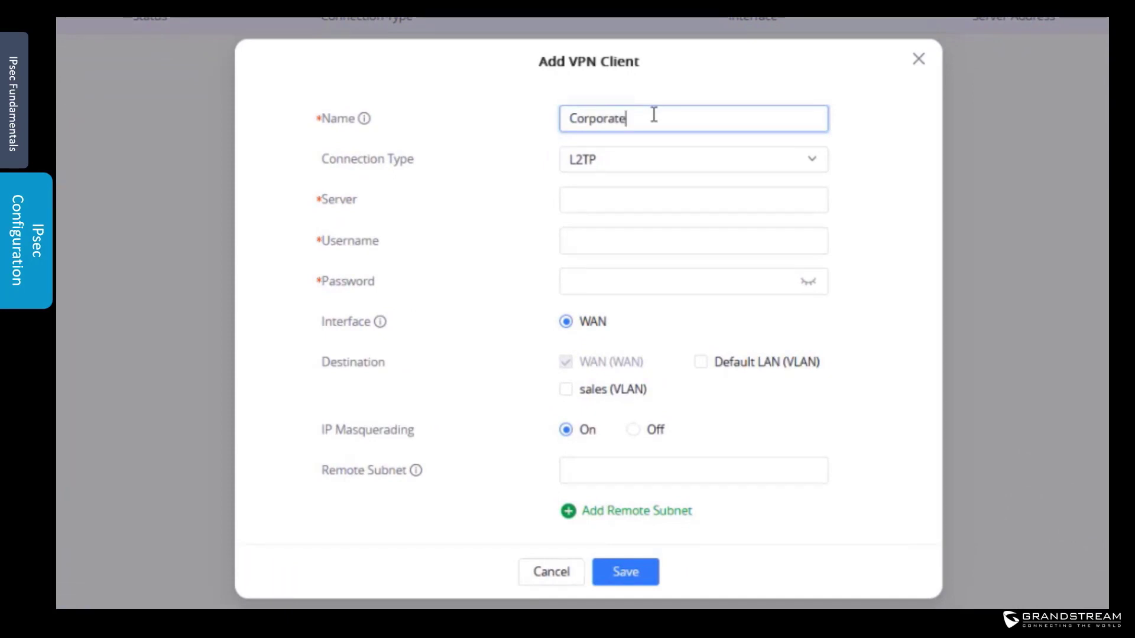
pyautogui.write('Office')
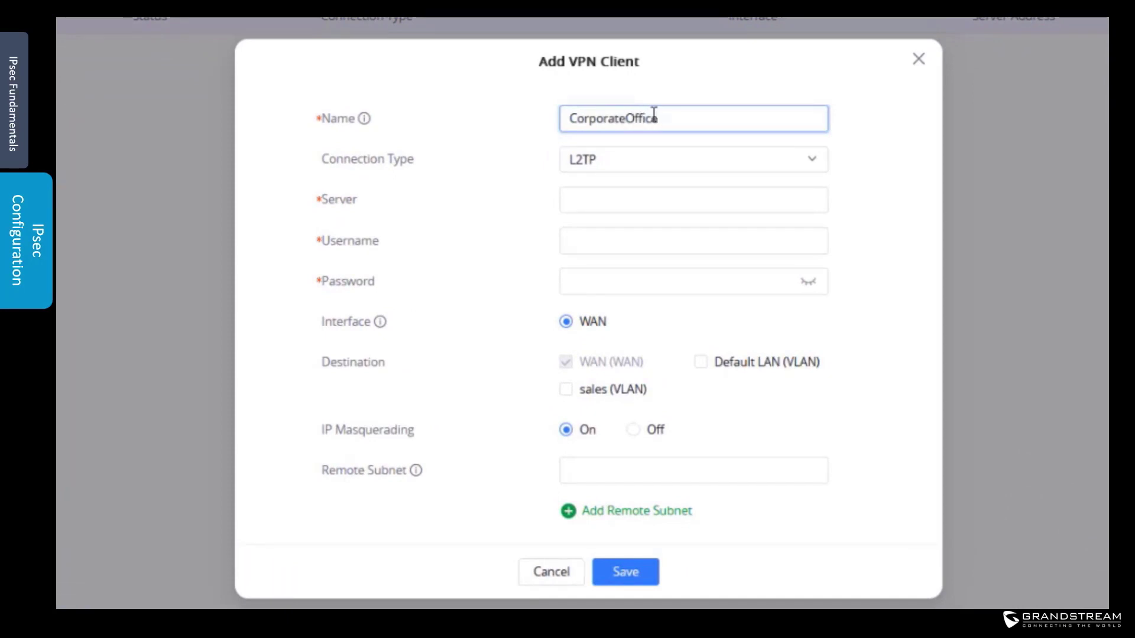
pyautogui.click(671, 167)
pyautogui.click(660, 254)
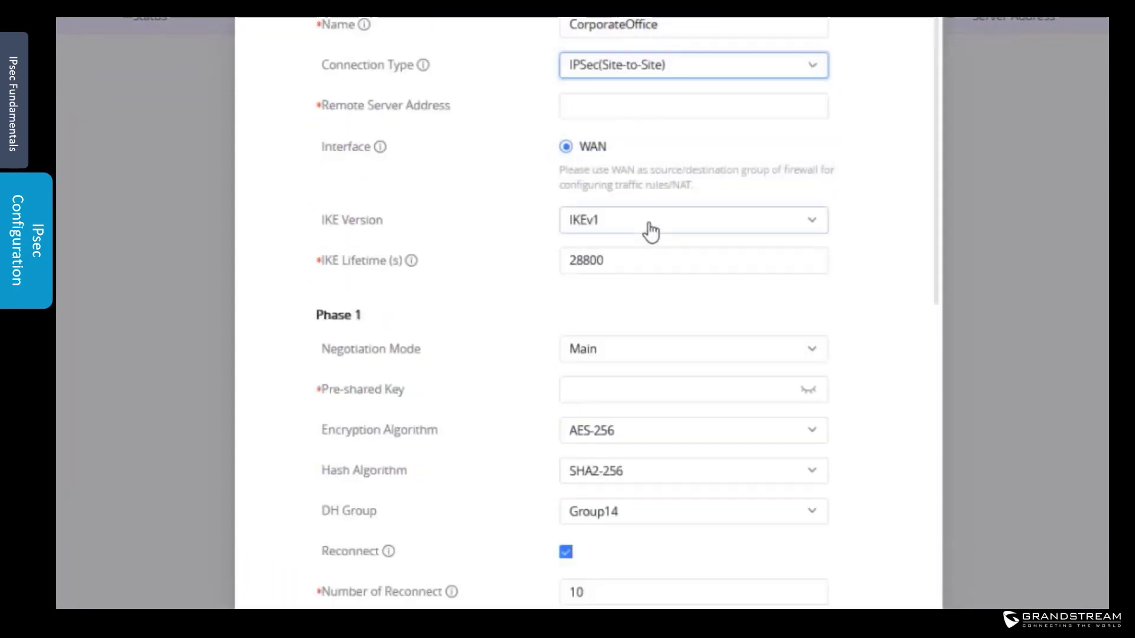
# Step: Set the CorporateOffice client's remote server address to 10.0.0.74 and its IKE version to IKEv2
pyautogui.click(628, 109)
pyautogui.write('10.0.0.74')
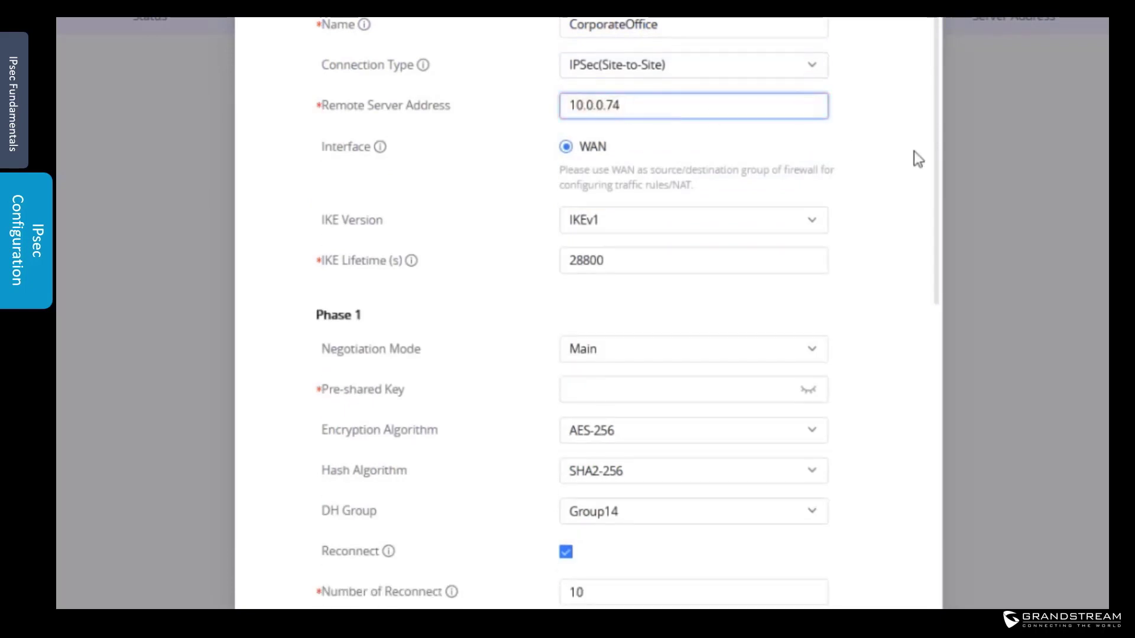
pyautogui.click(729, 227)
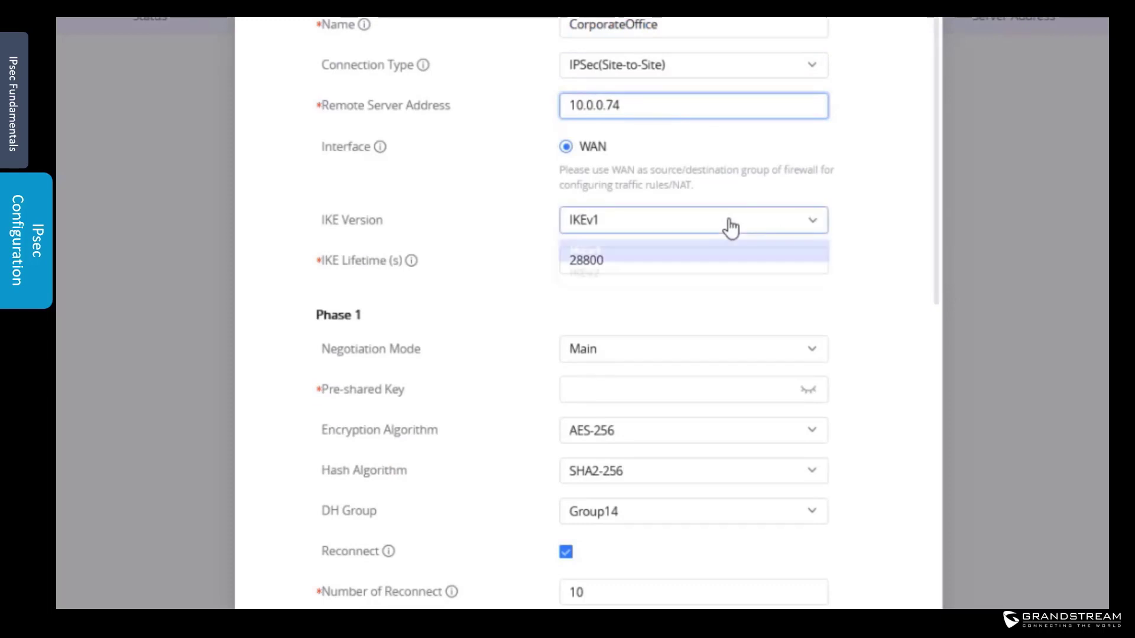
pyautogui.click(608, 282)
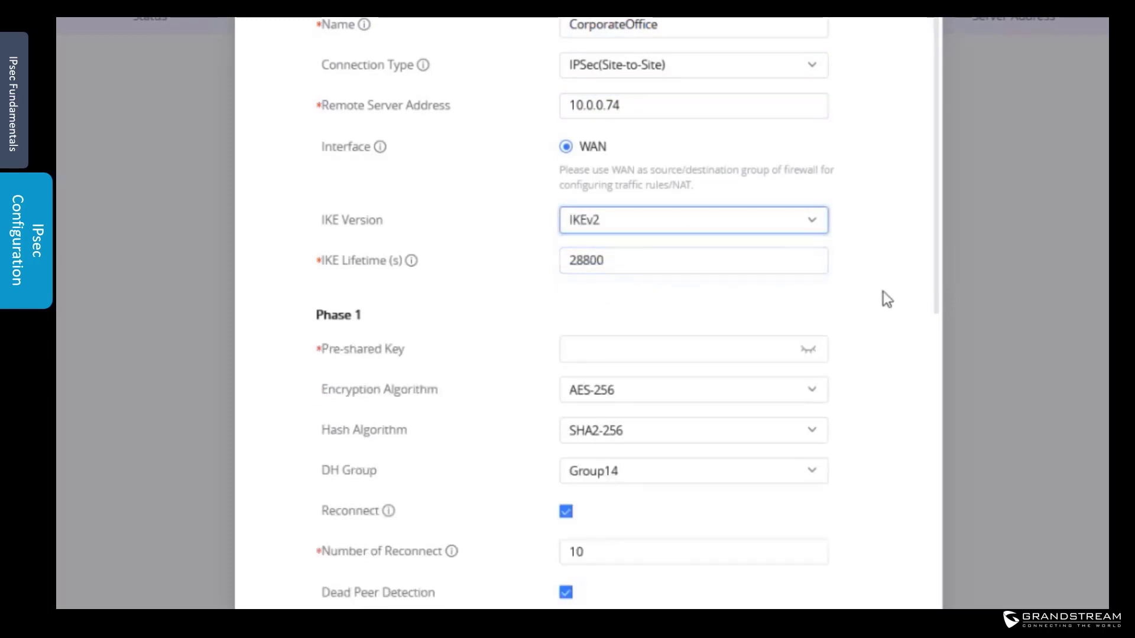
# Step: Enter the Phase 1 pre-shared key for the CorporateOffice VPN client
pyautogui.click(731, 349)
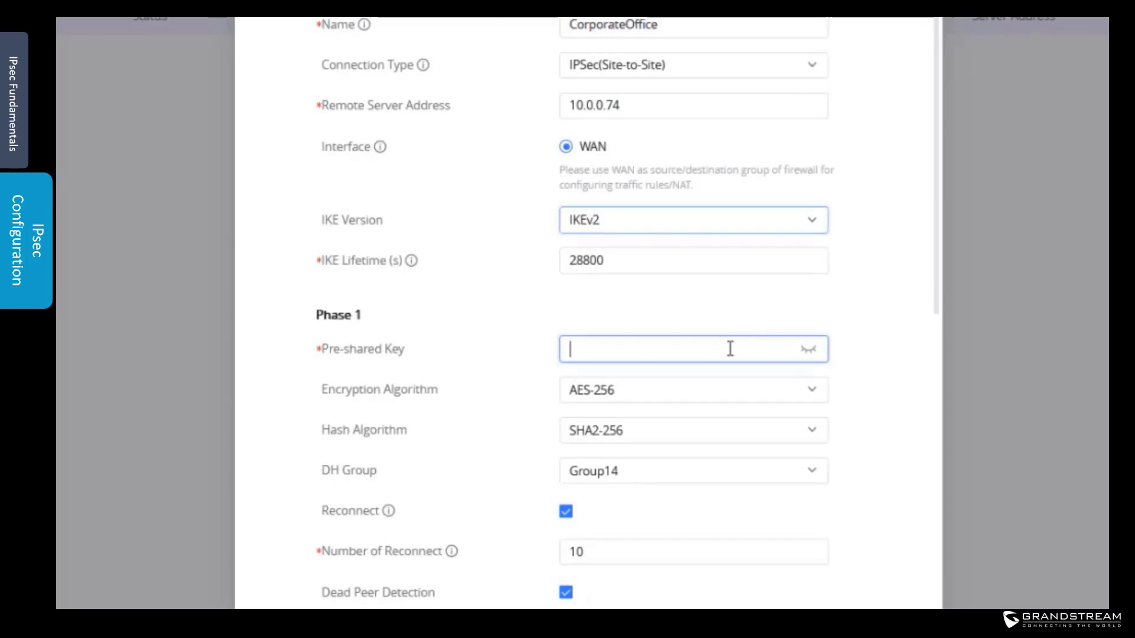
pyautogui.write('••••••••')
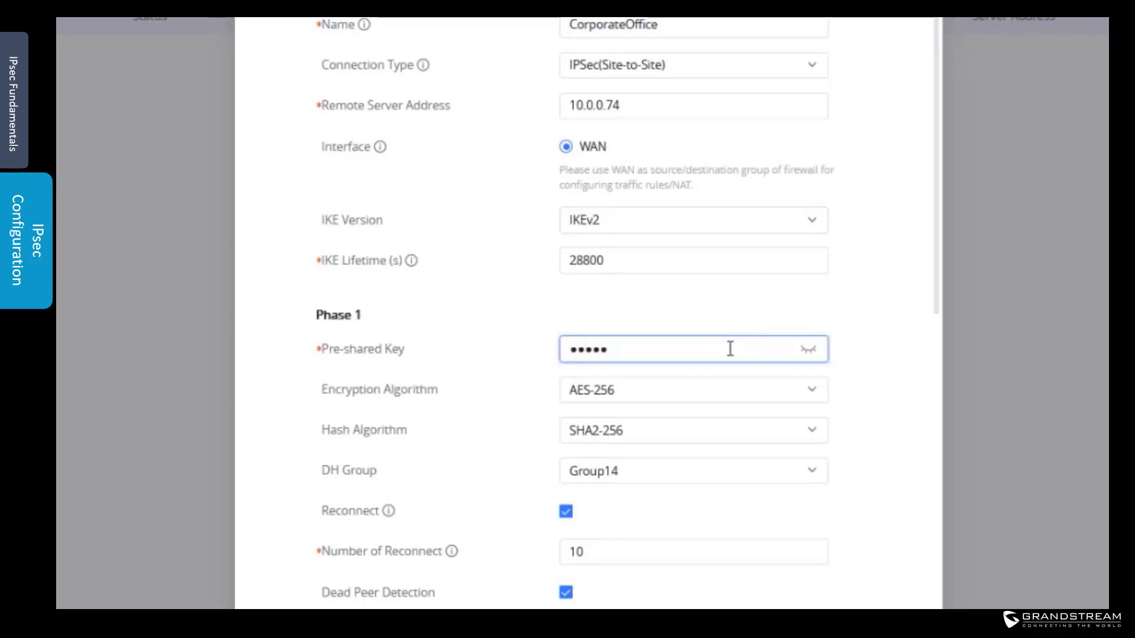
pyautogui.write('•••')
# Step: Set the Phase 2 local subnet of the CorporateOffice client to 172.16.0.0/24
pyautogui.scroll(-10, 869, 361)
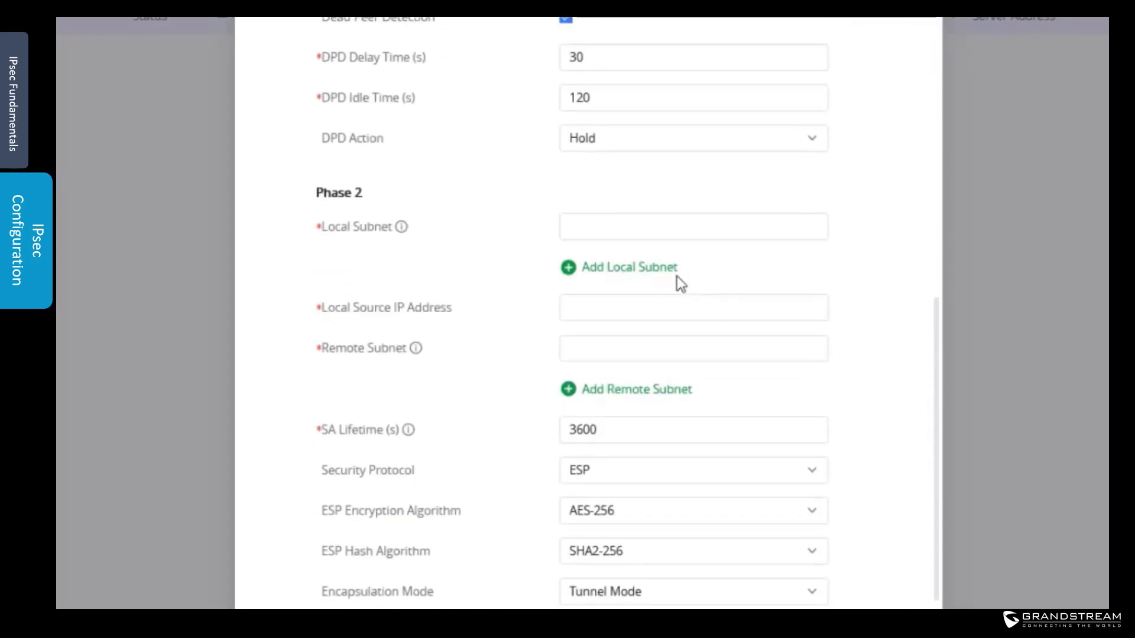
pyautogui.click(628, 228)
pyautogui.write('172')
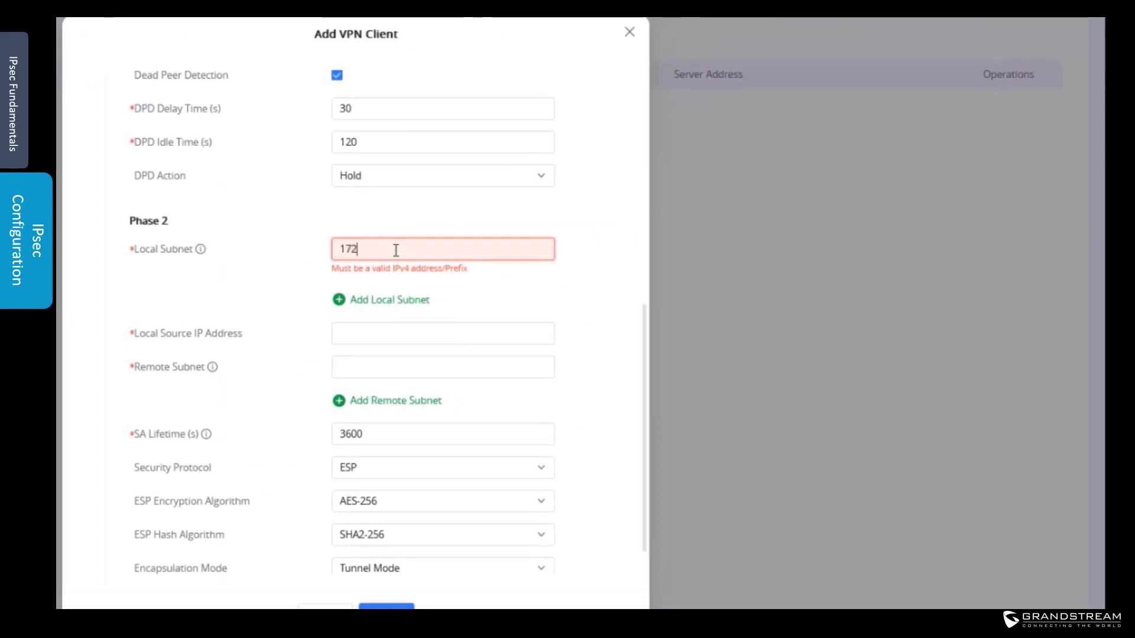
pyautogui.write('.16.0.0.')
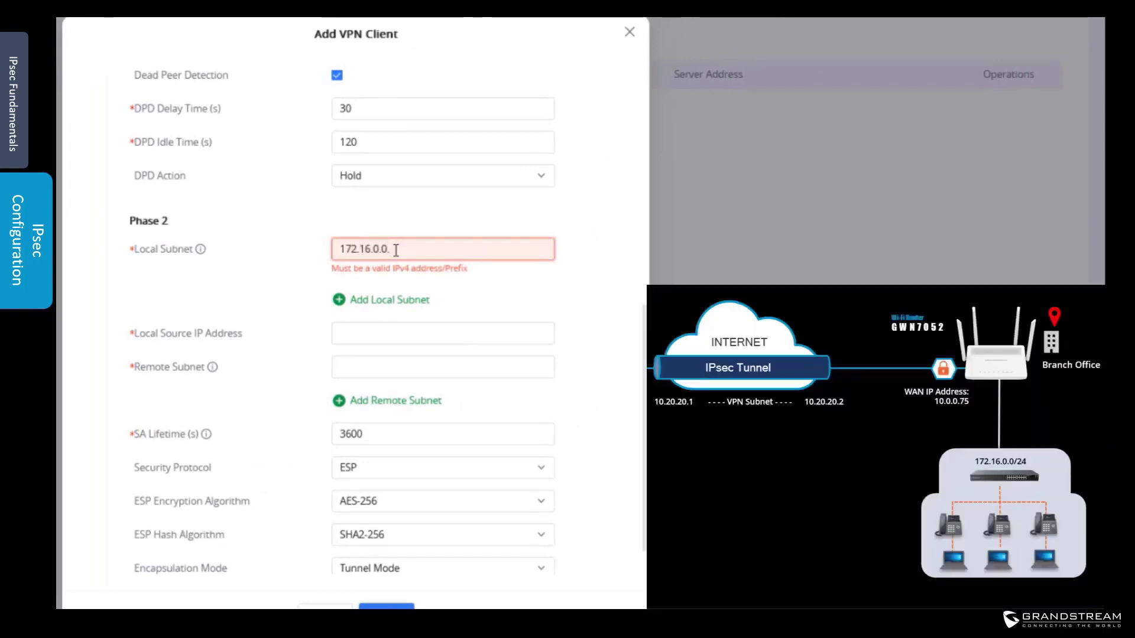
pyautogui.write('24')
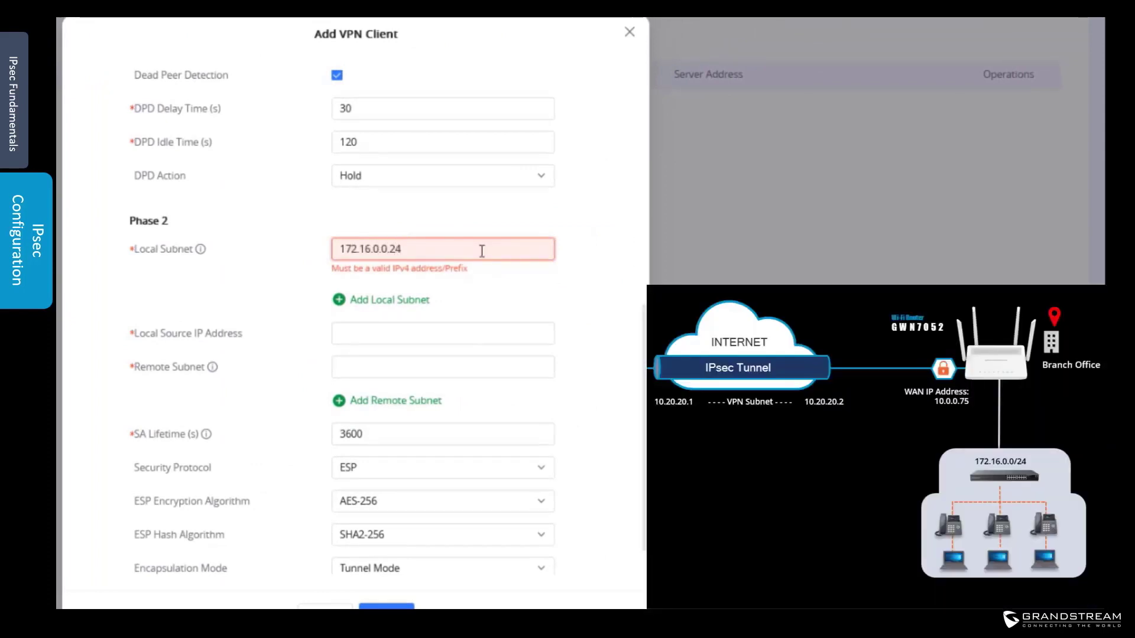
pyautogui.press('Left')
pyautogui.press('Left')
pyautogui.press('BackSpace')
pyautogui.write('/')
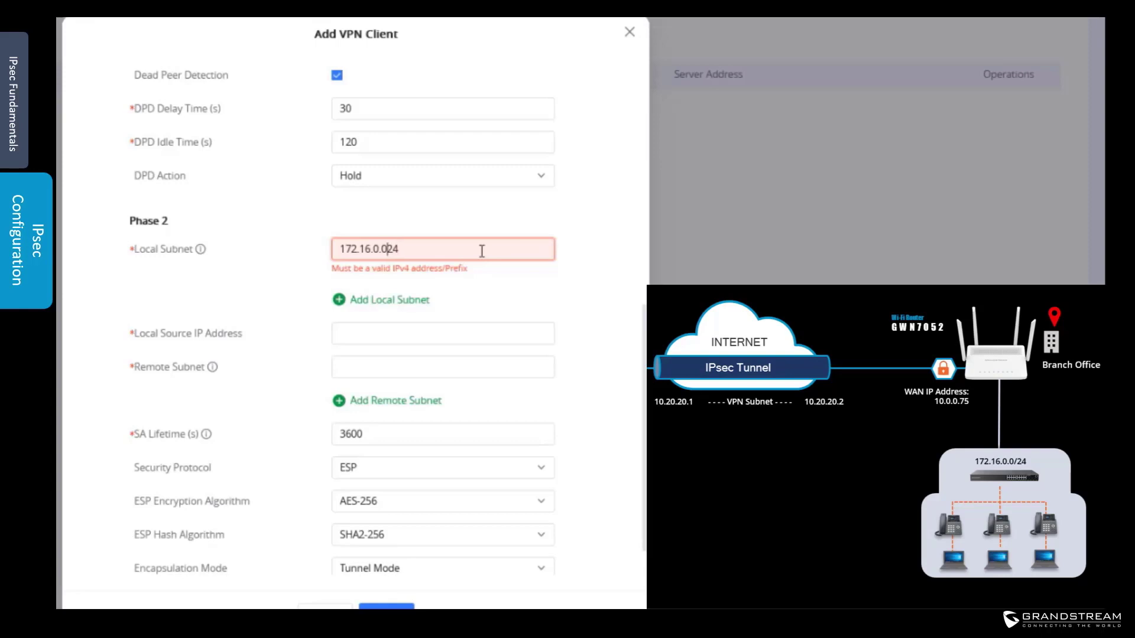
# Step: Set the Phase 2 local source IP address of the CorporateOffice client to 10.20.20.2
pyautogui.click(436, 311)
pyautogui.write('10.0')
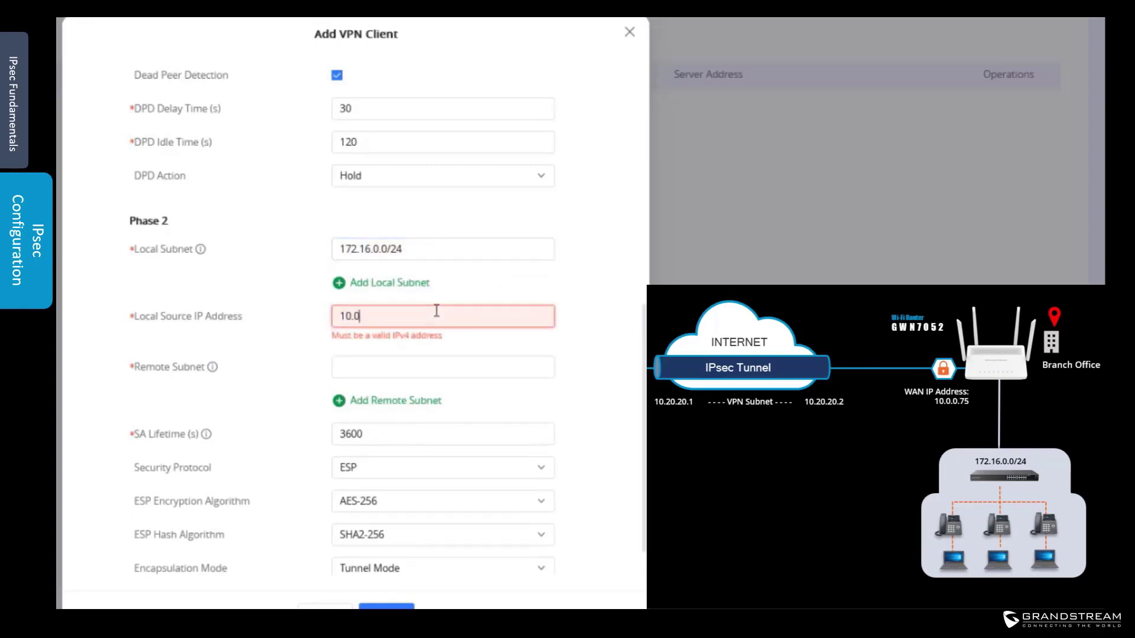
pyautogui.write('20.20.2')
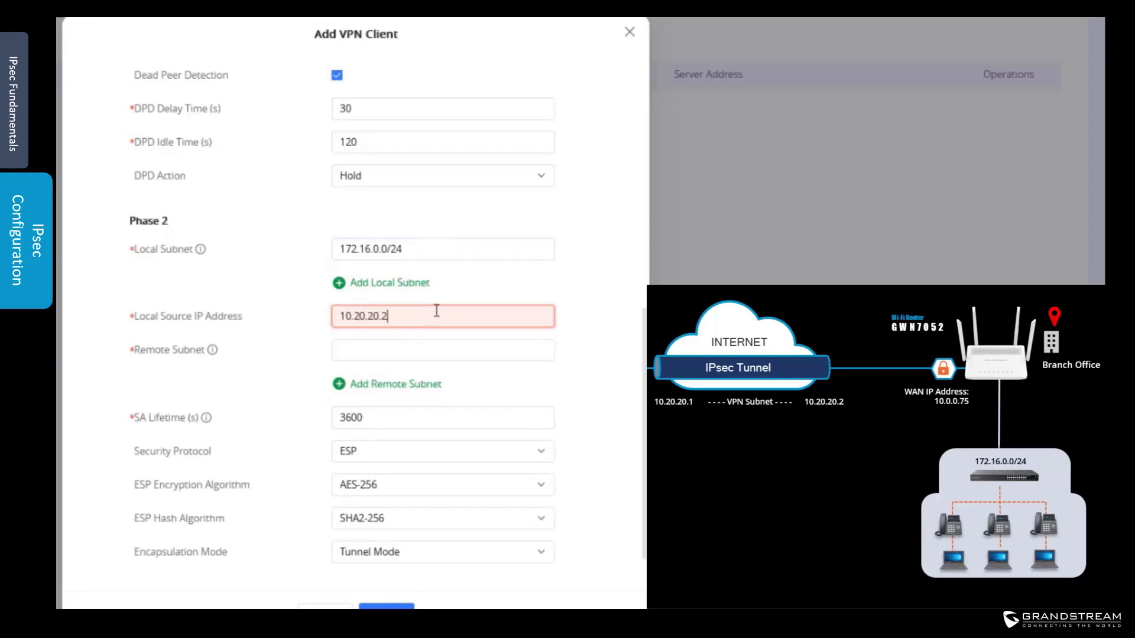
# Step: Set the Phase 2 remote subnet to 192.168.80.0/24 and save the CorporateOffice VPN client
pyautogui.click(406, 353)
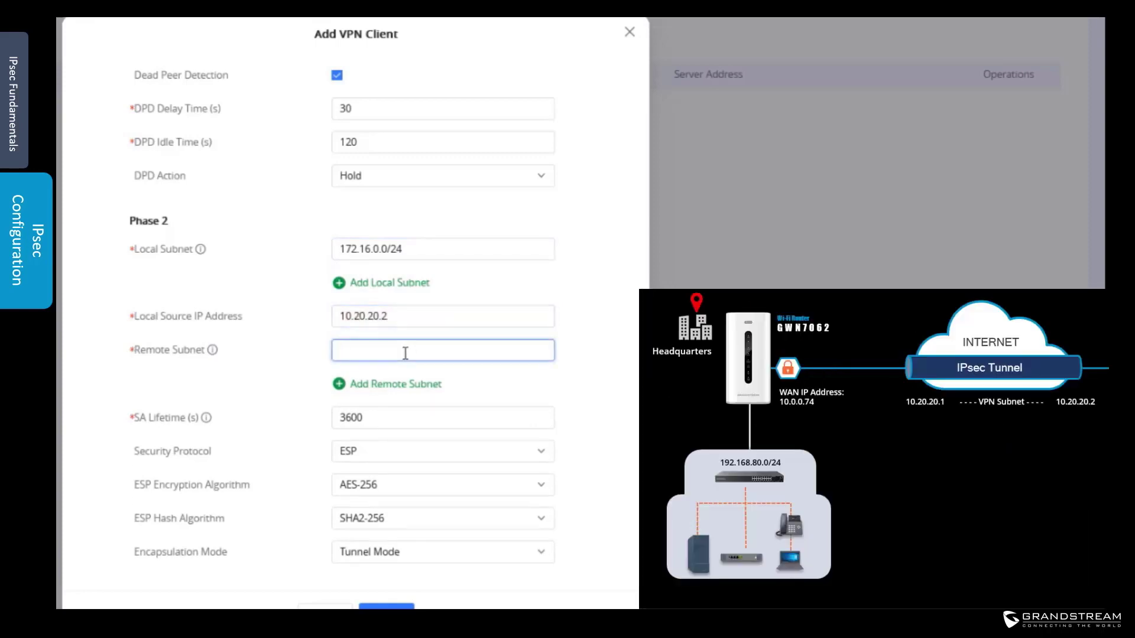
pyautogui.write('192.16')
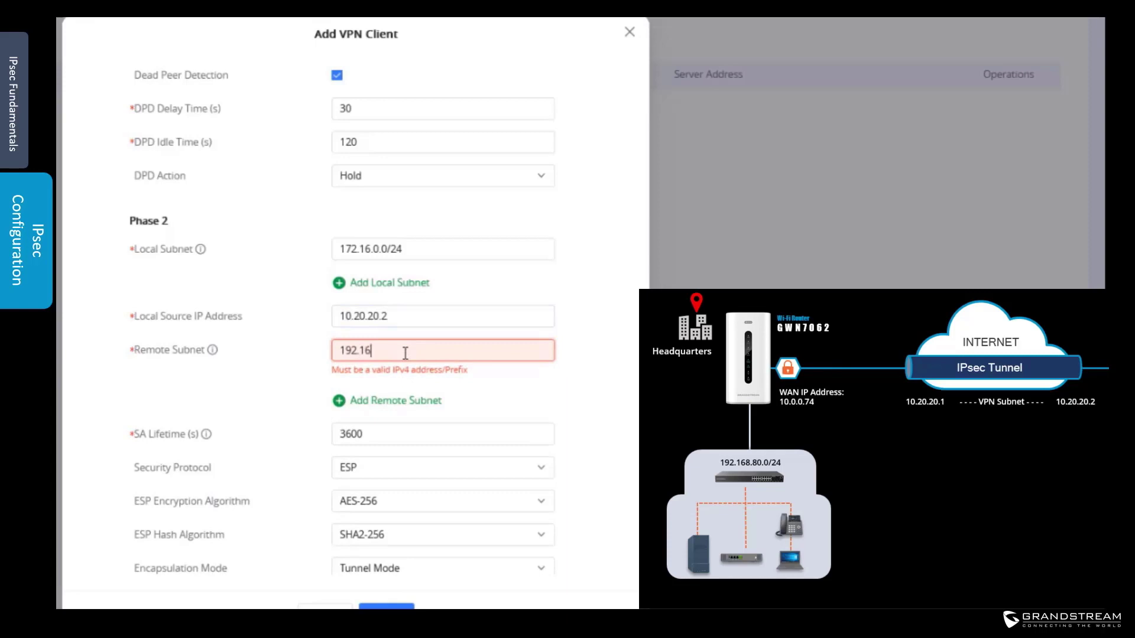
pyautogui.write('8.80.0/24')
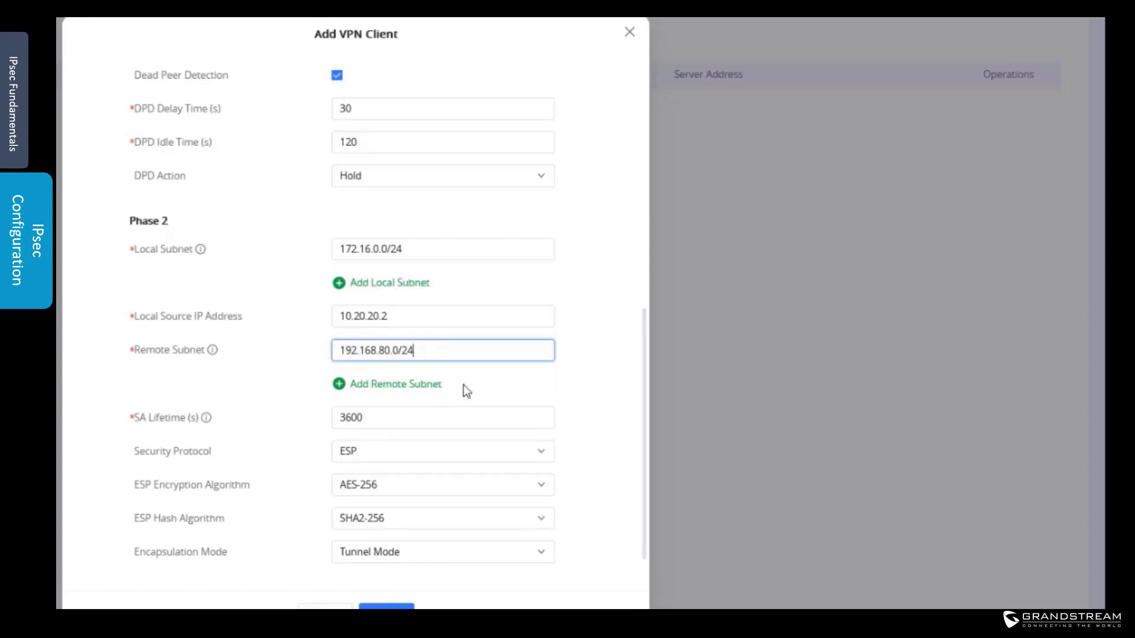
pyautogui.scroll(-1, 471, 386)
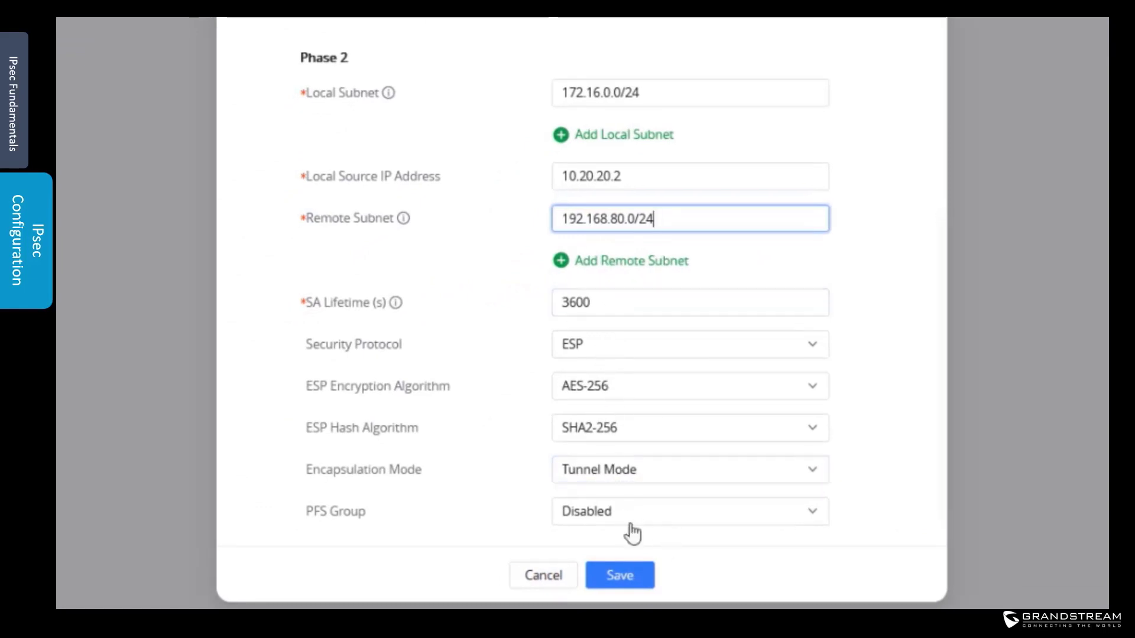
pyautogui.click(621, 577)
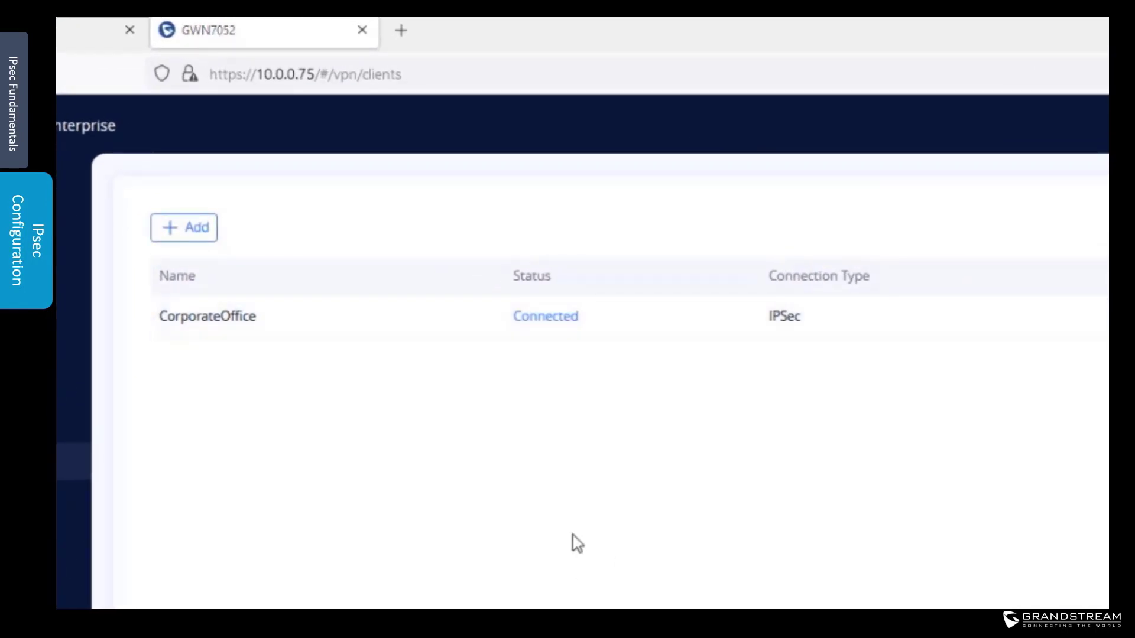
# Step: On the GWN7062 router, add BranchOffice (VPN) as a destination of the Default LAN VLAN and save the VLAN
pyautogui.click(84, 26)
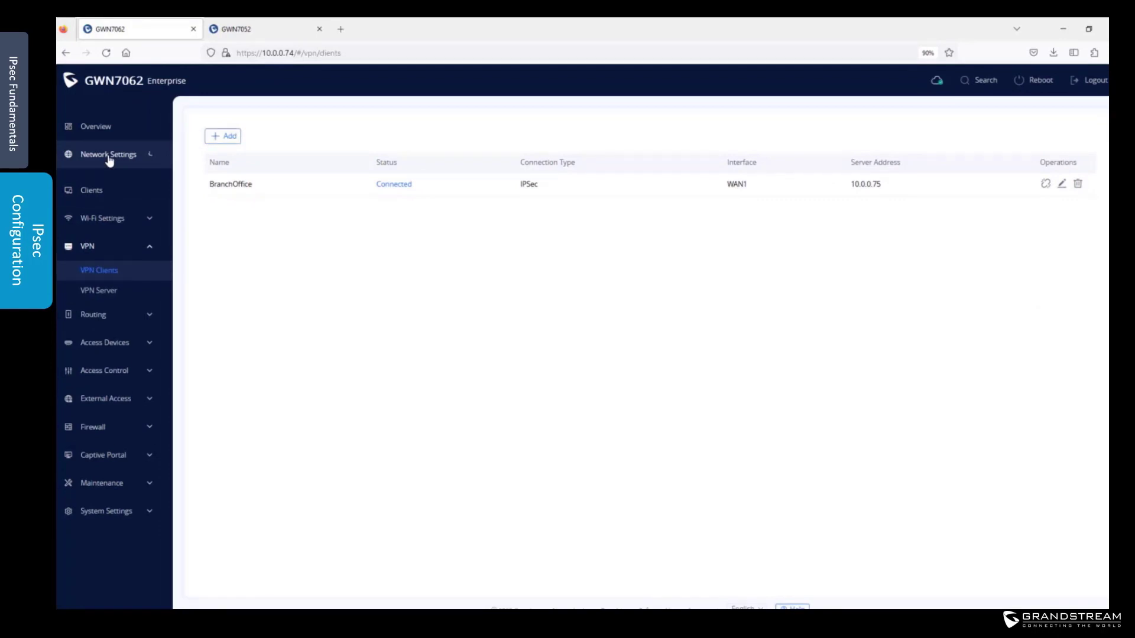
pyautogui.click(109, 156)
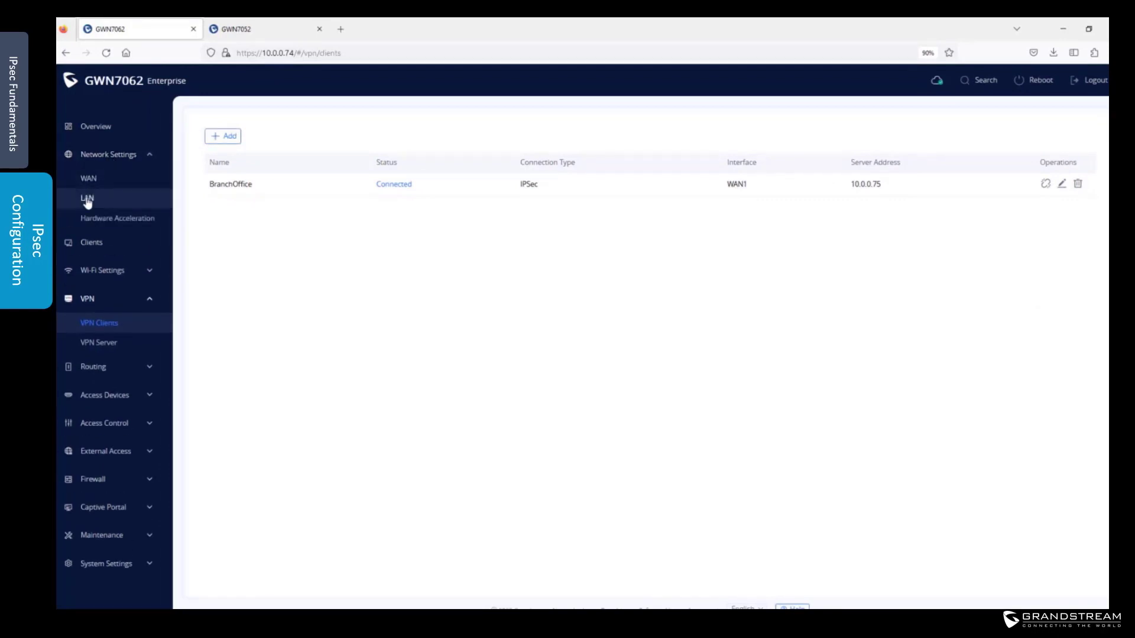
pyautogui.click(88, 199)
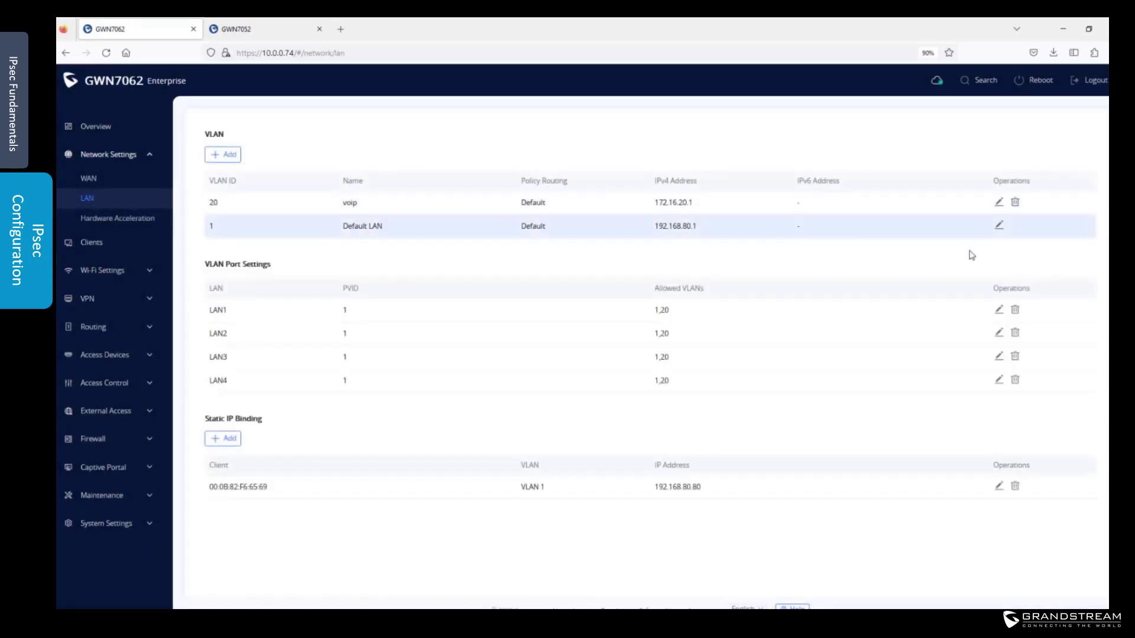
pyautogui.click(998, 226)
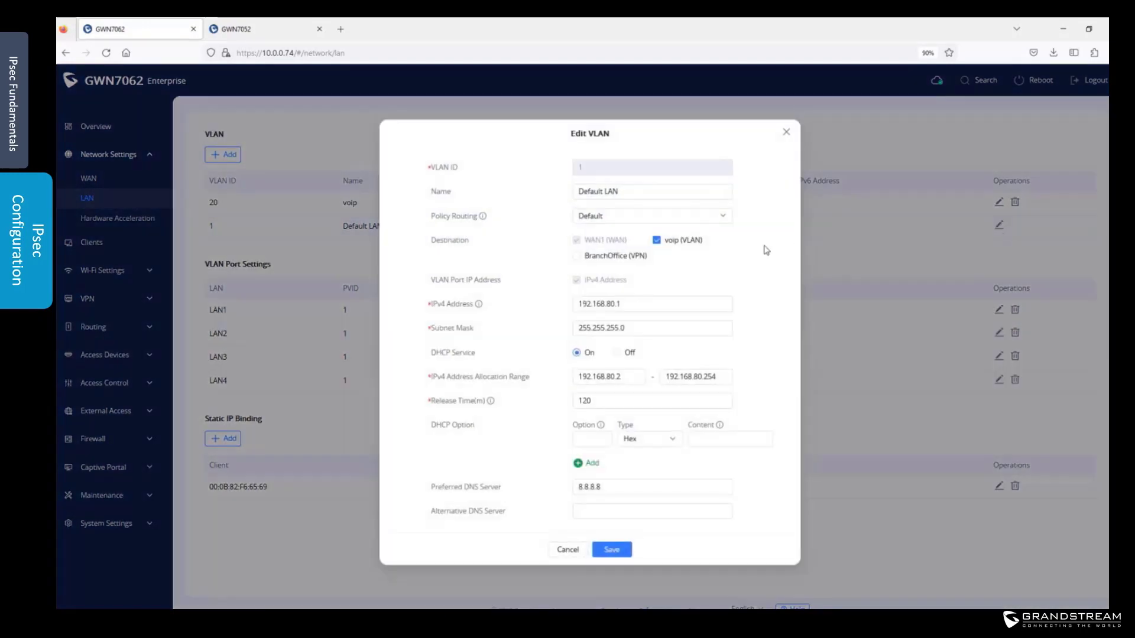
pyautogui.click(577, 258)
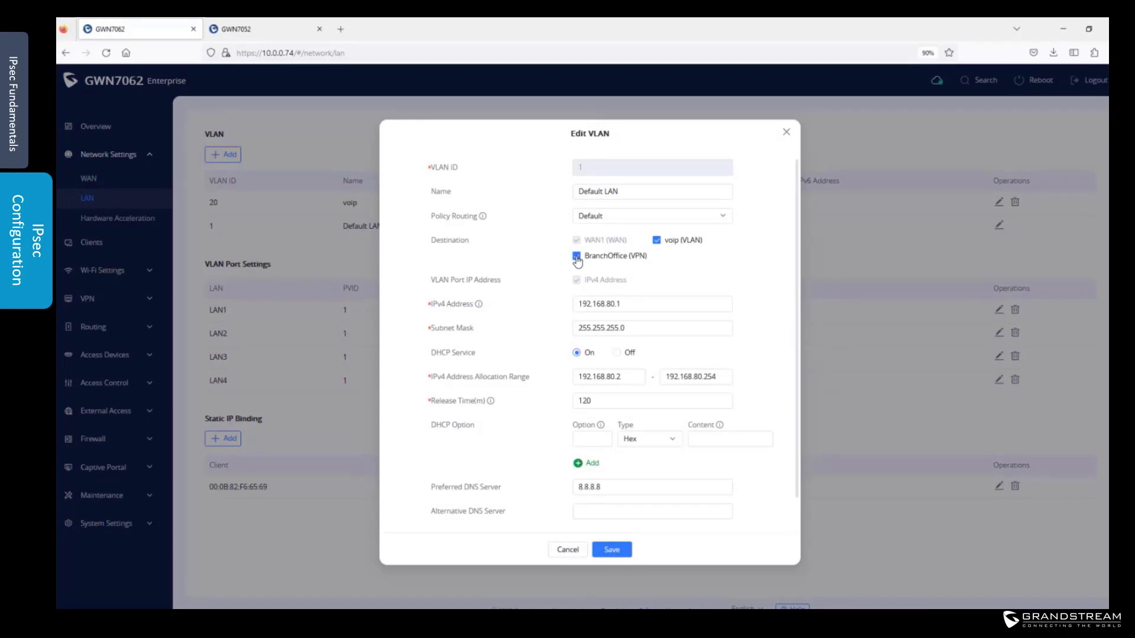
pyautogui.click(613, 550)
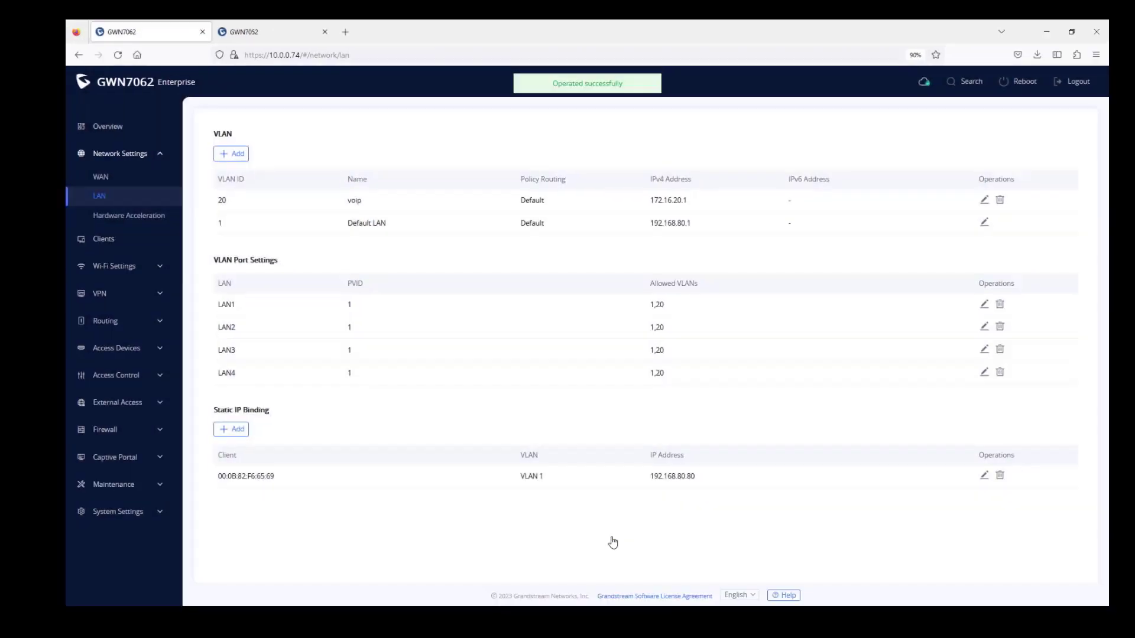